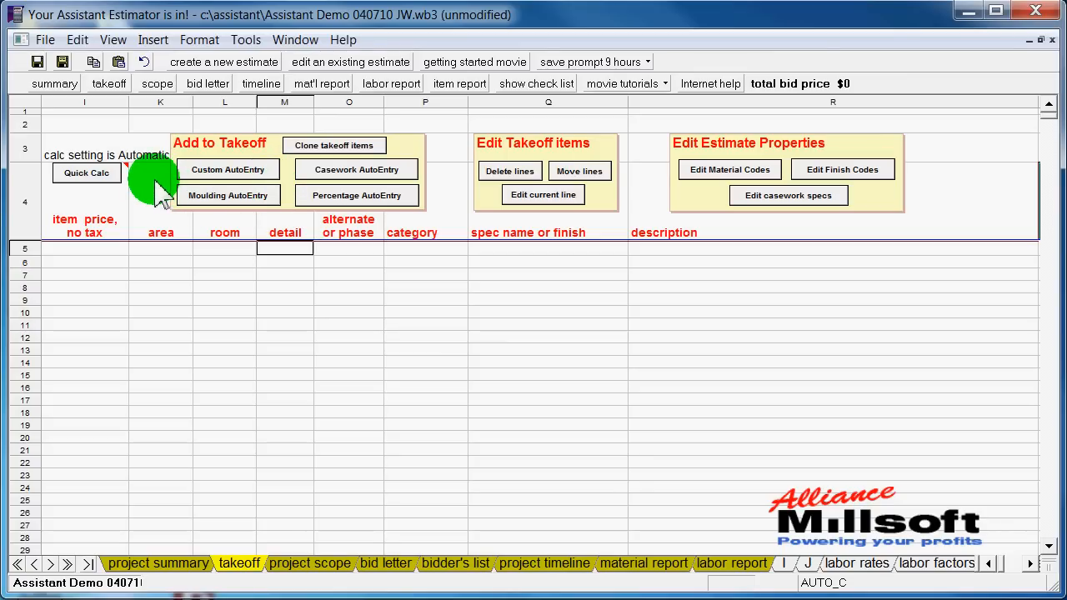
key(ctrl+shift+d)
mouse_move(160, 173)
mouse_down()
mouse_move(197, 153)
mouse_move(383, 168)
mouse_move(438, 212)
mouse_move(434, 229)
mouse_up()
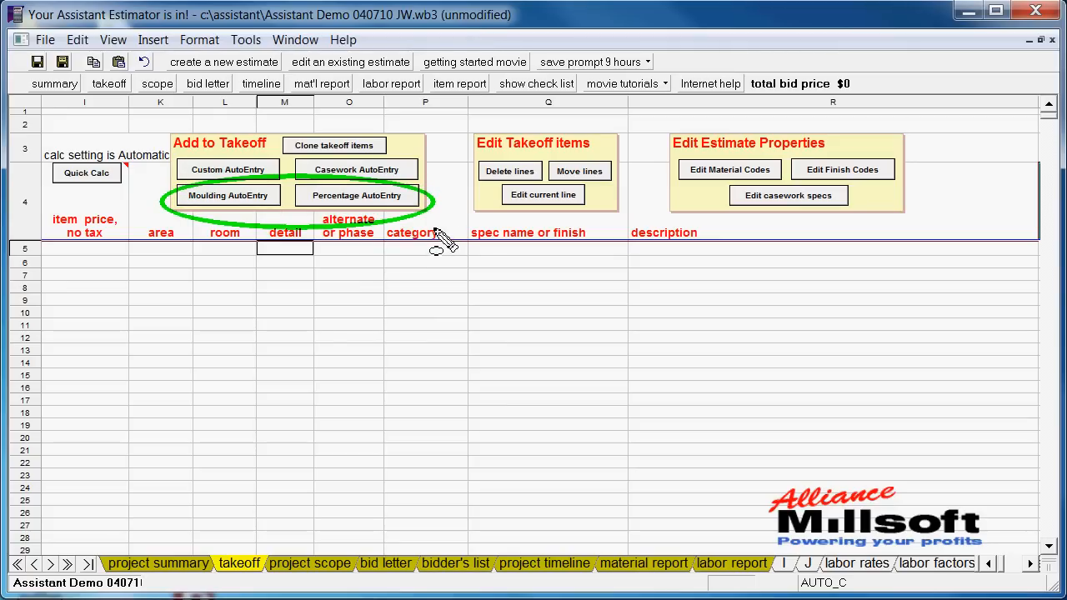
key(Escape)
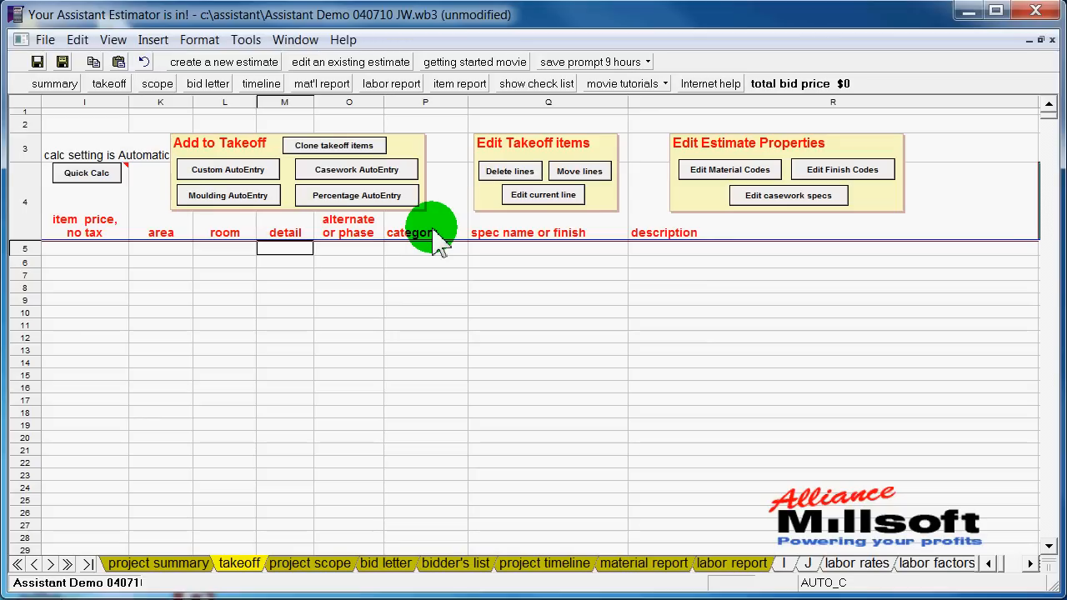
Step: Open the casework AutoEntry form for adding cabinets and counter tops to the takeoff
click(346, 180)
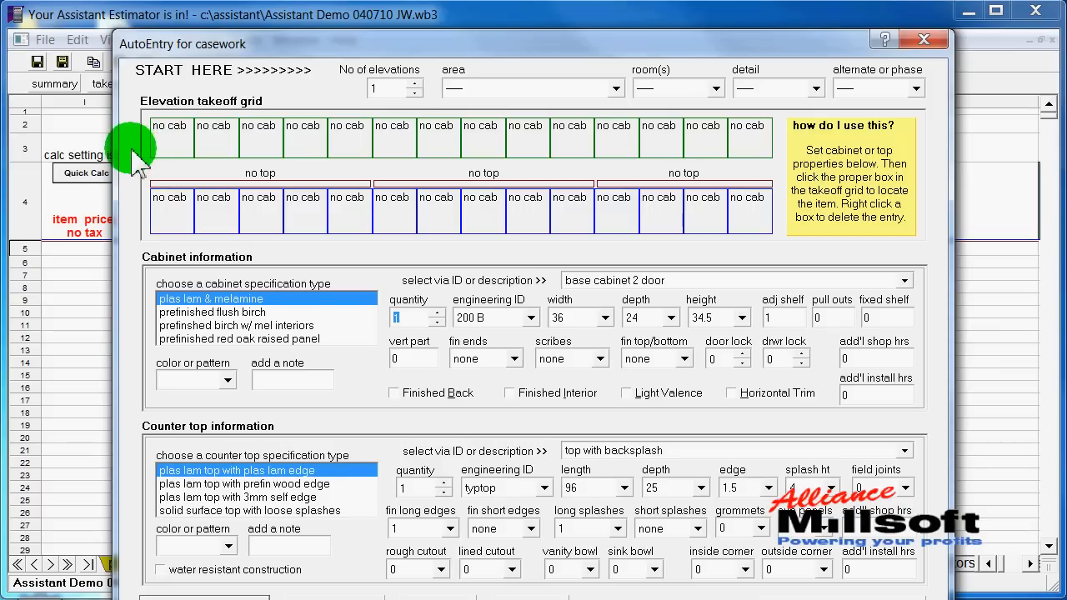
mouse_move(131, 151)
mouse_down()
mouse_move(315, 135)
mouse_move(710, 160)
mouse_move(744, 224)
mouse_up()
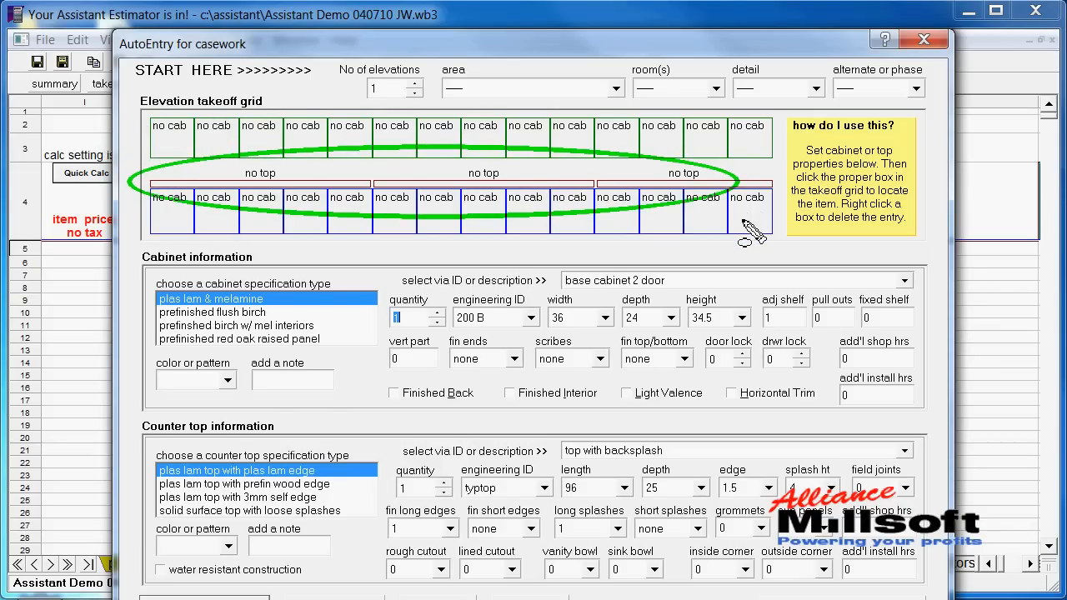
key(Escape)
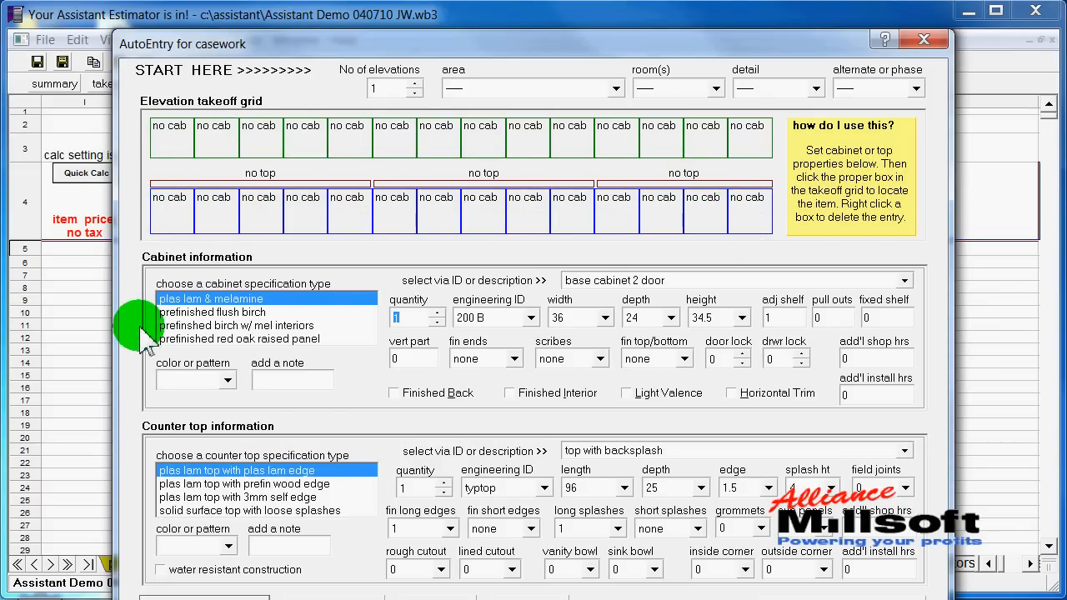
mouse_move(139, 328)
mouse_down()
mouse_move(250, 321)
mouse_move(809, 379)
mouse_move(823, 395)
mouse_up()
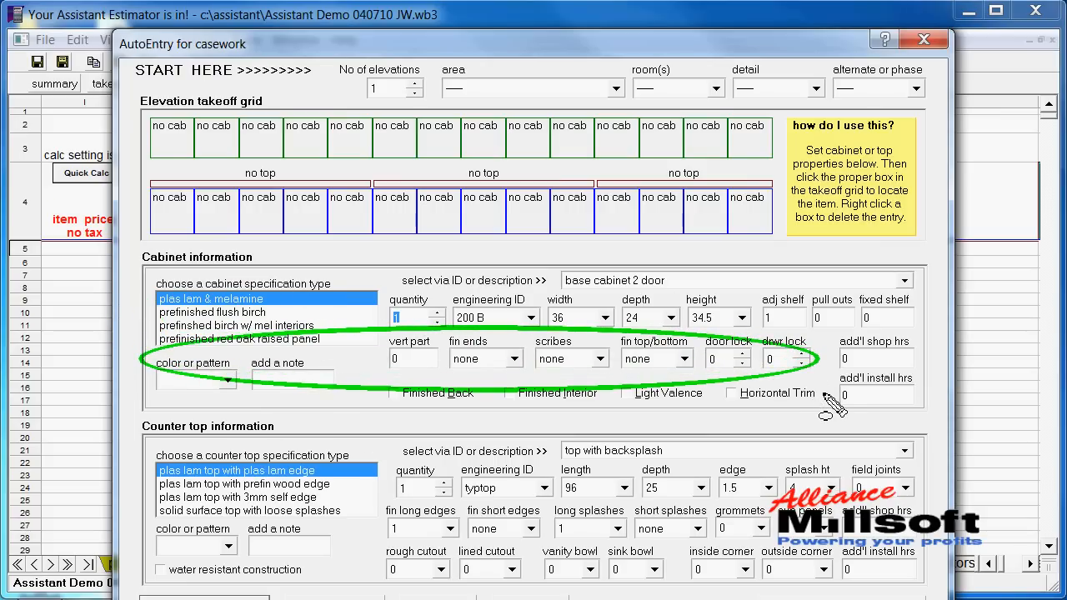
key(Escape)
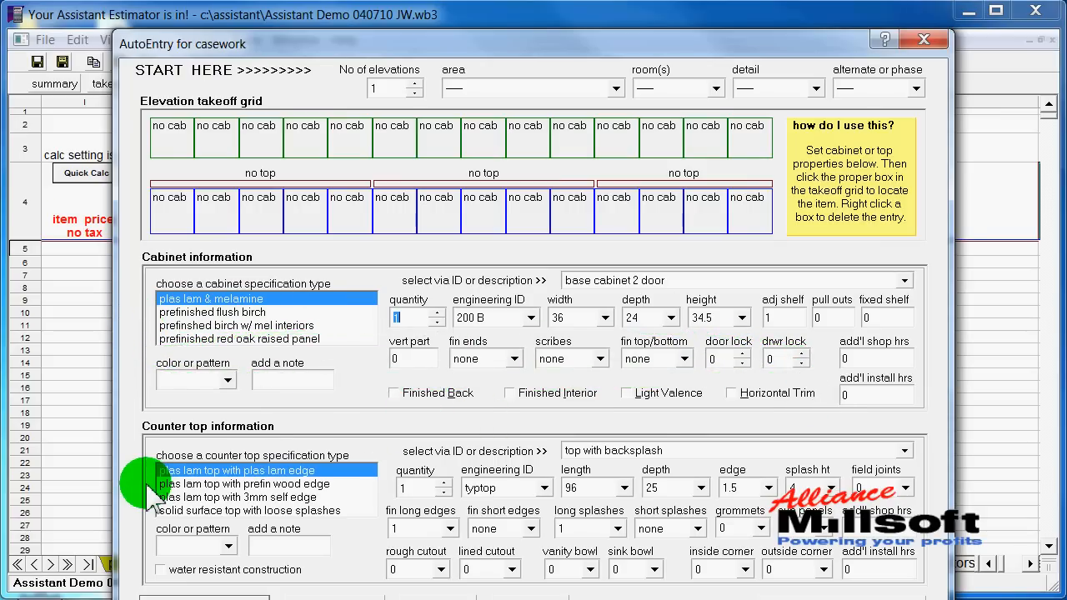
mouse_move(150, 500)
mouse_down()
mouse_move(550, 486)
mouse_move(821, 571)
mouse_up()
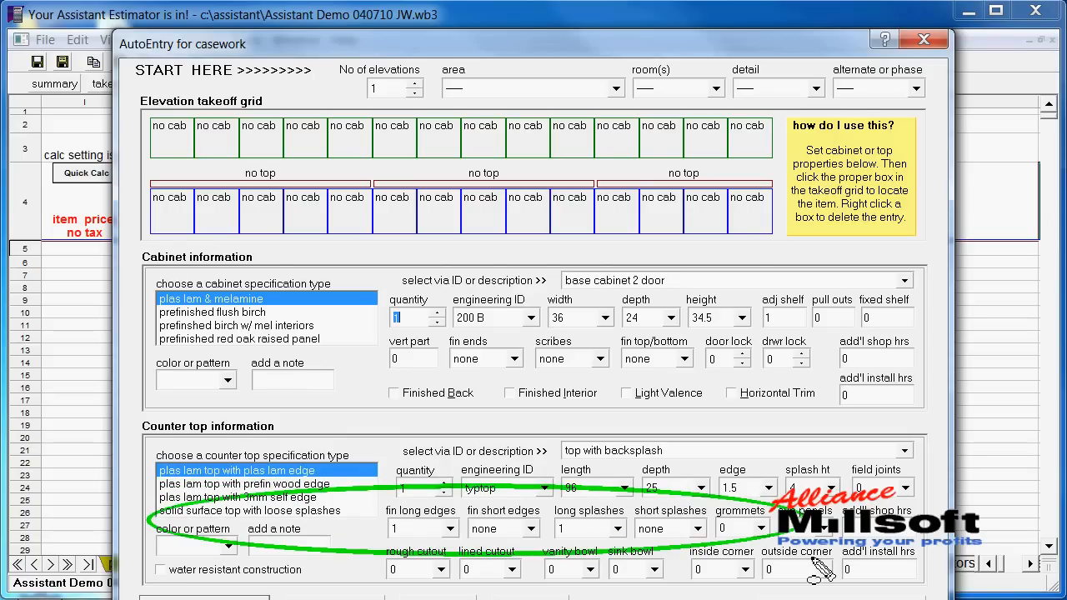
key(Escape)
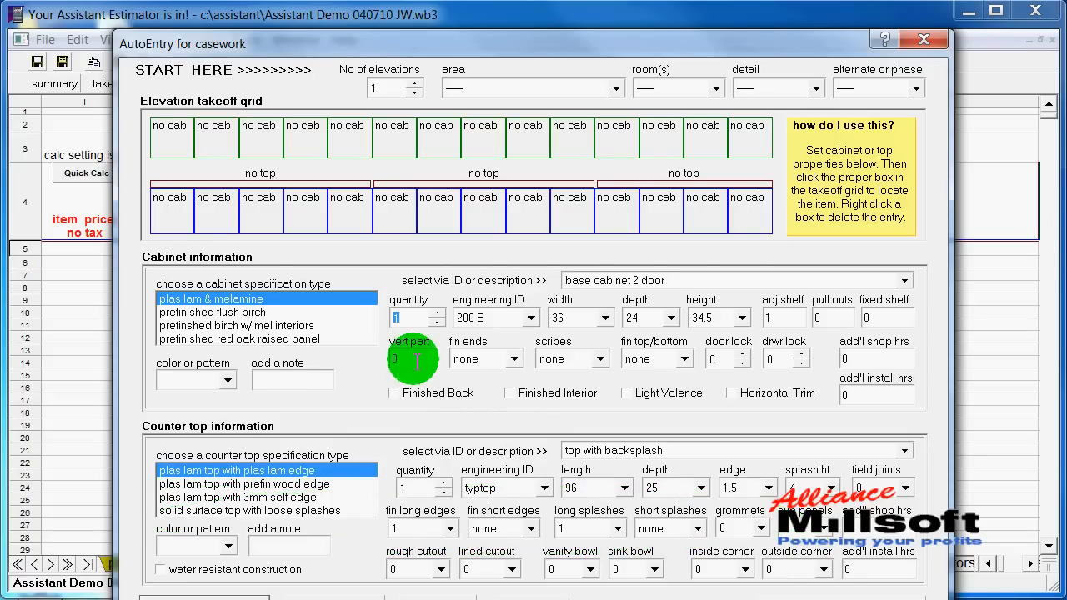
Step: Set the room to rm 45 and choose prefinished flush birch as the cabinet specification type
click(660, 89)
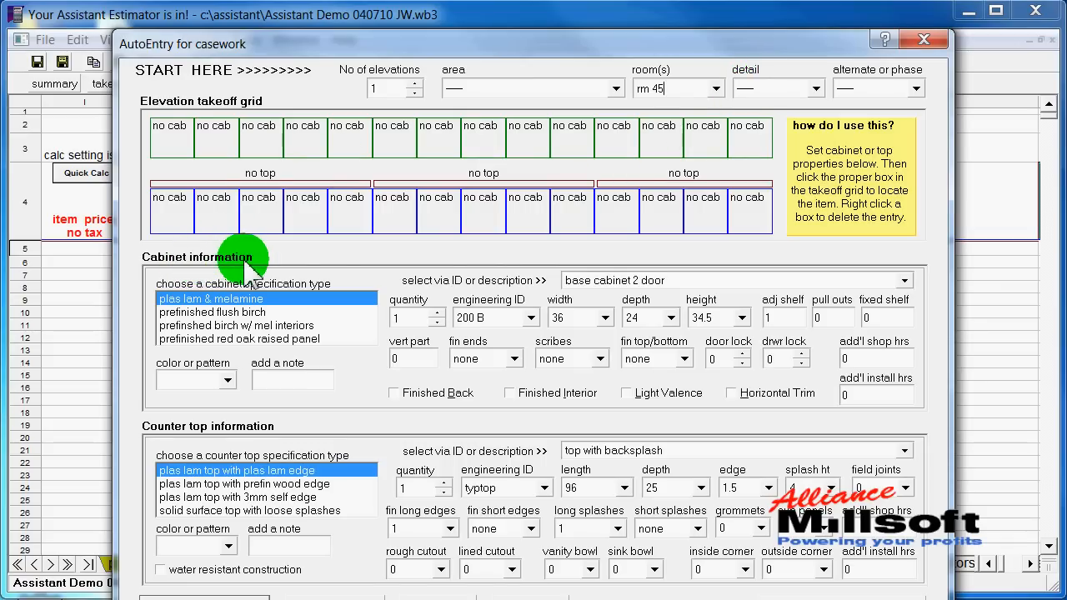
click(246, 314)
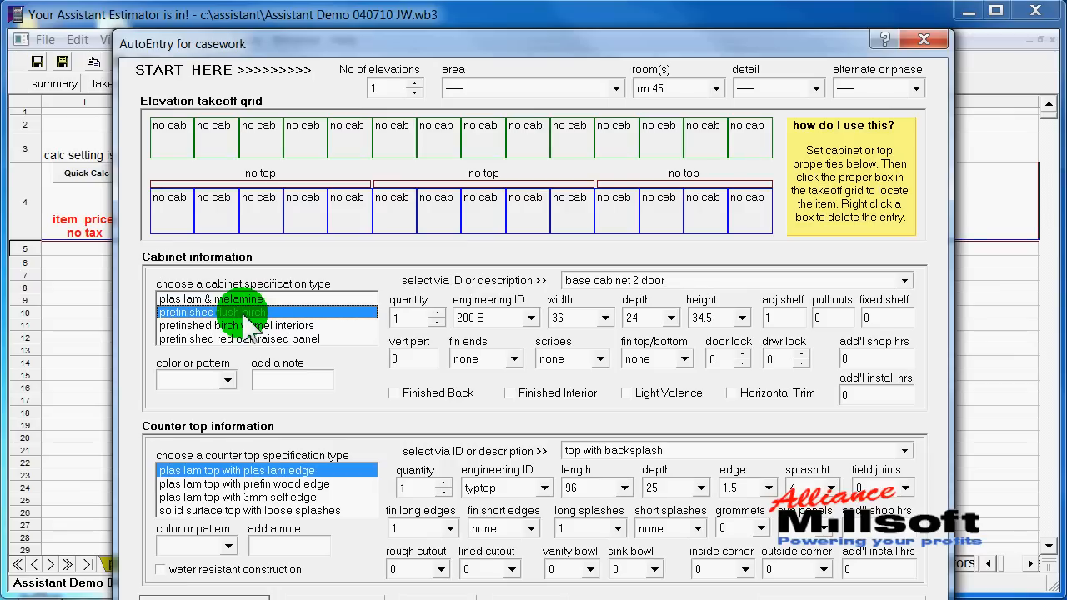
Step: Place a base cabinet 2 door 2 drawer with 1 scribe in the first lower grid box and one without scribes in the second
click(903, 284)
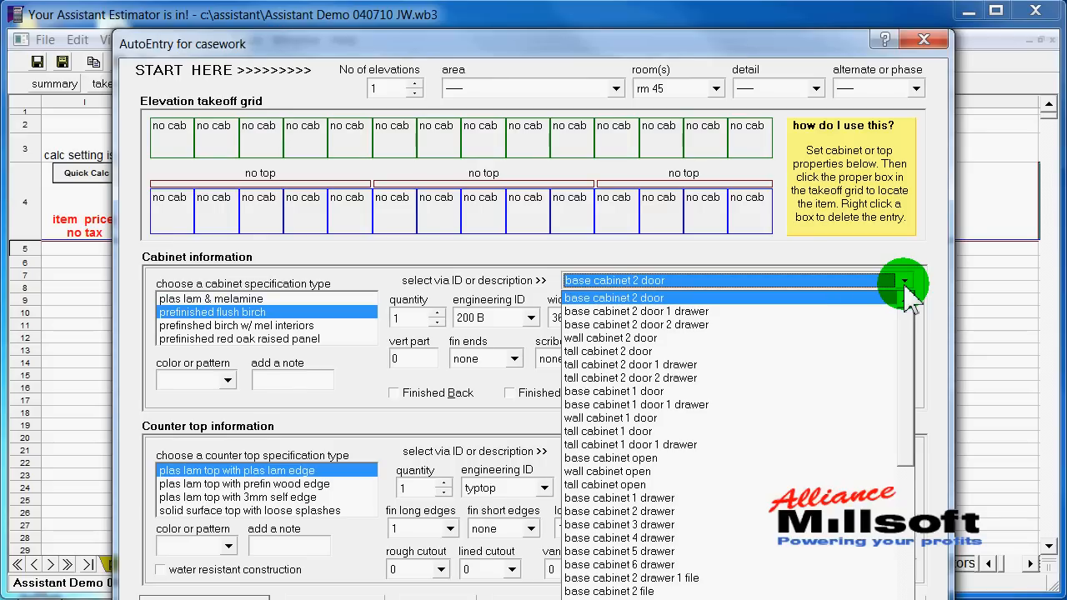
click(650, 325)
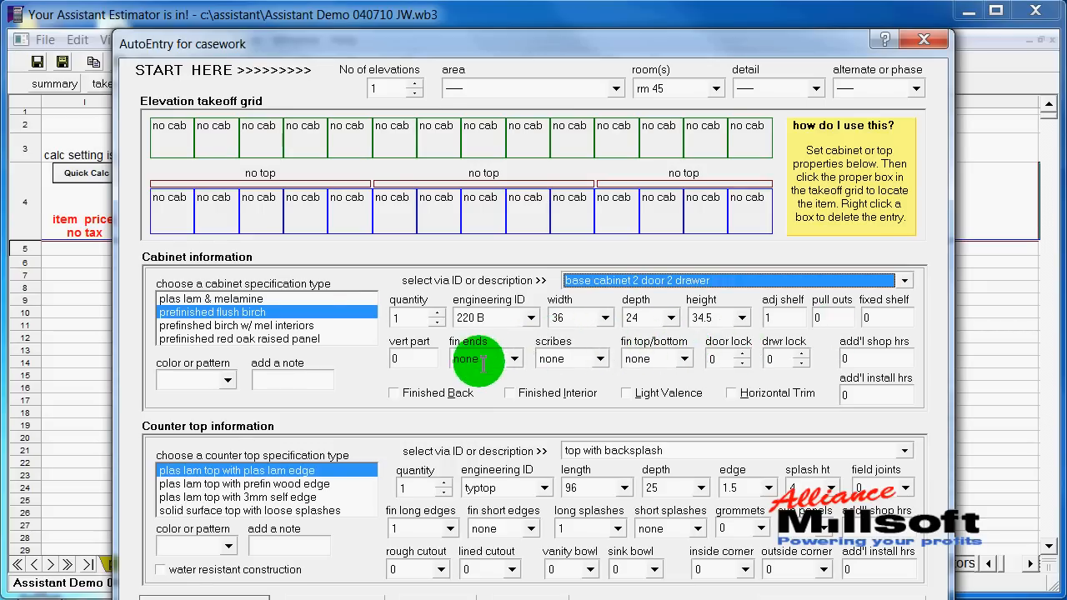
click(600, 358)
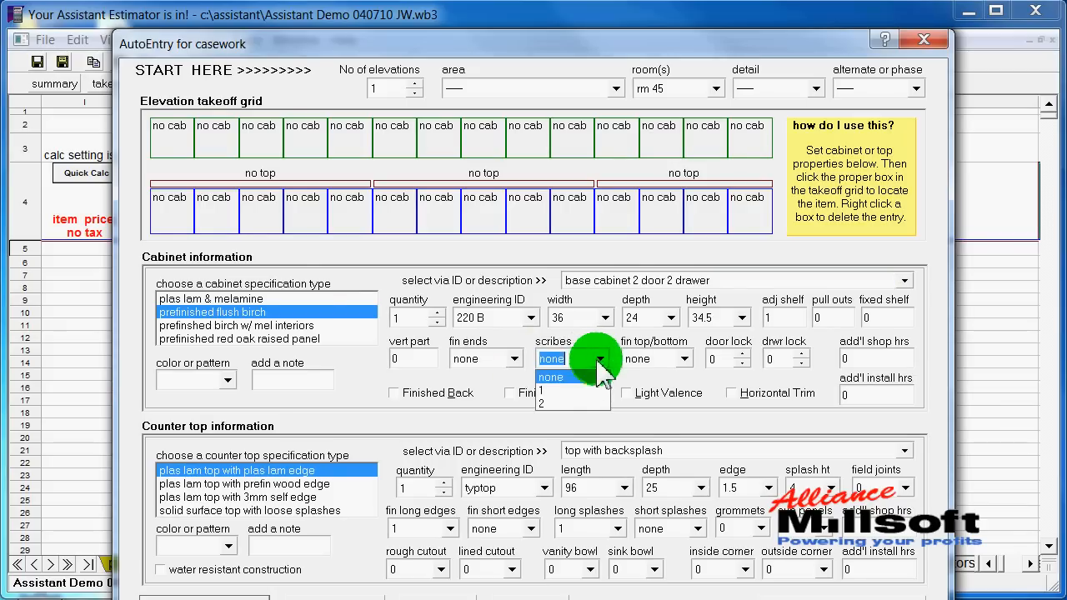
click(575, 386)
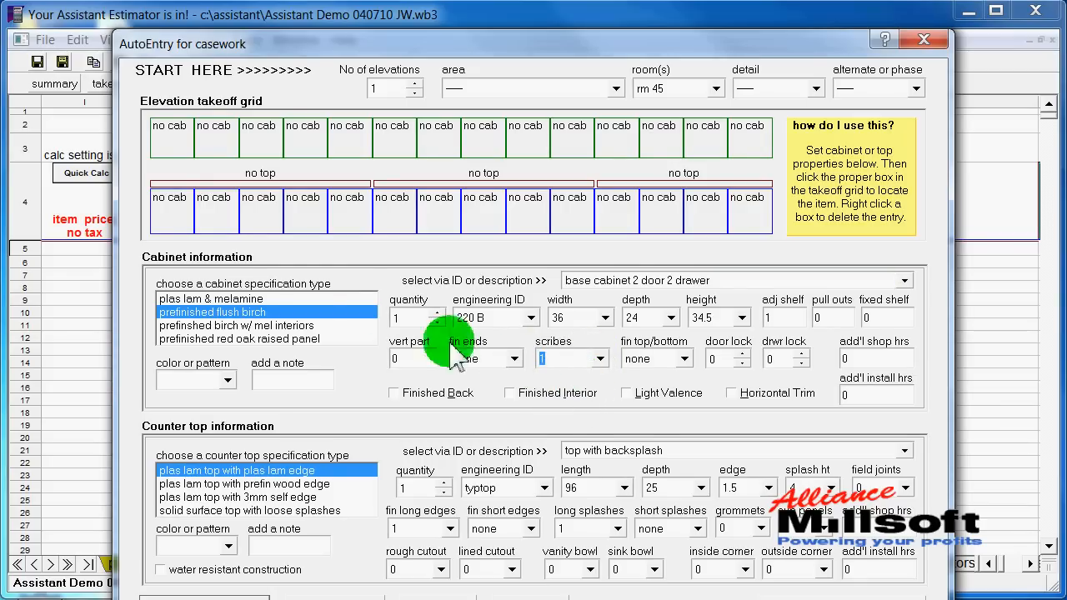
click(173, 218)
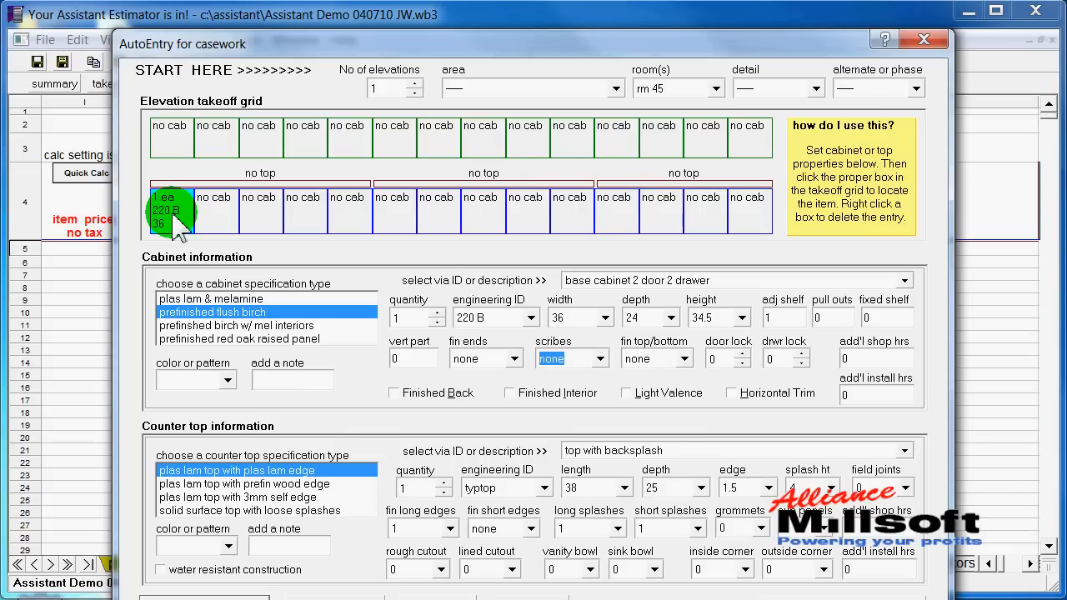
click(542, 360)
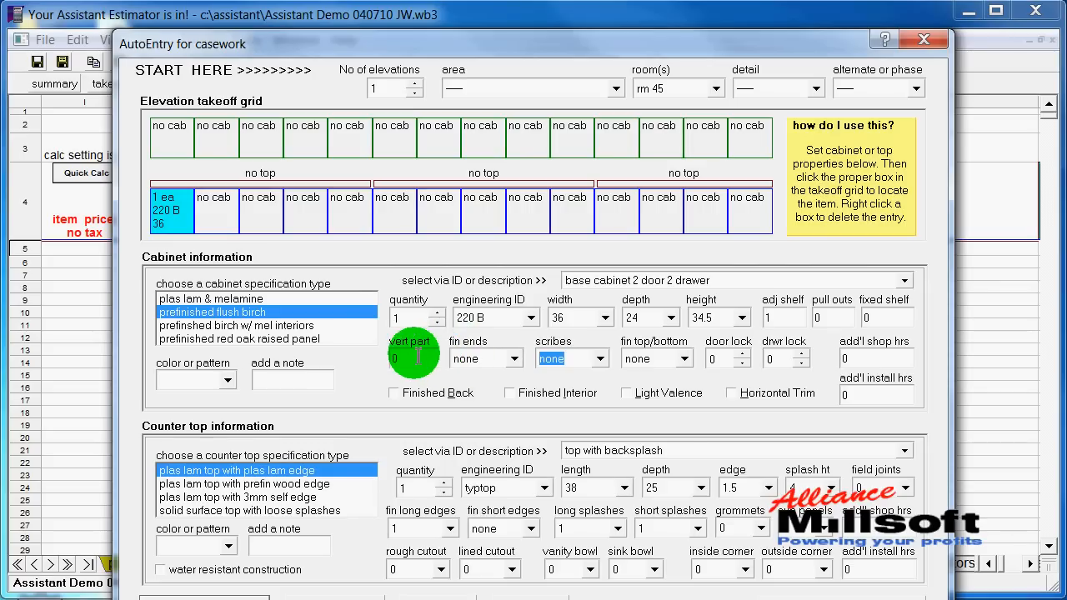
click(214, 209)
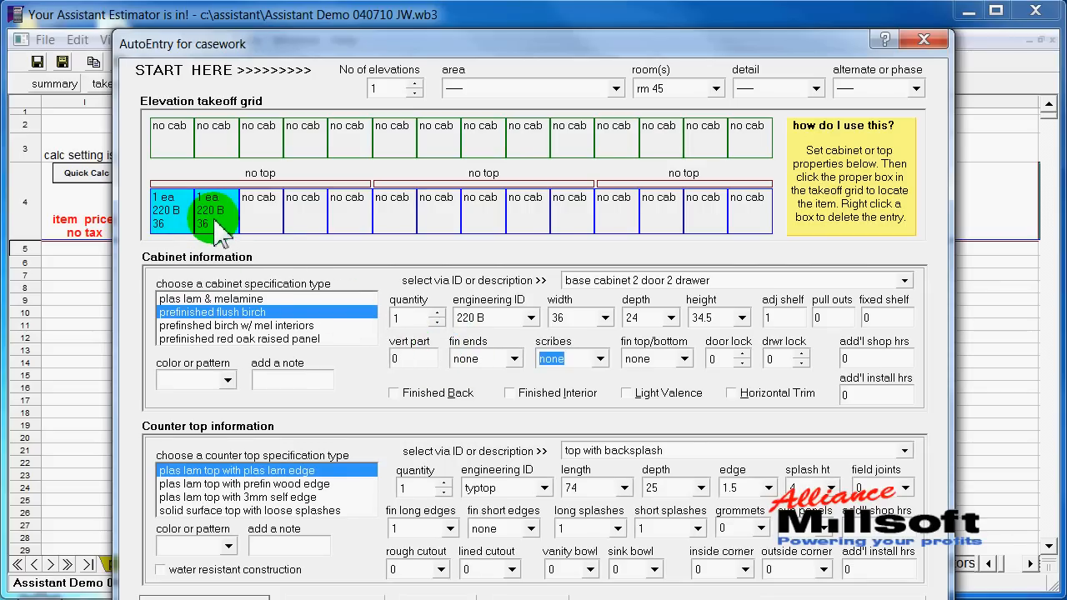
Step: Place a base cabinet 3 drawer with a width of 22 in the third lower box of the elevation grid
click(904, 281)
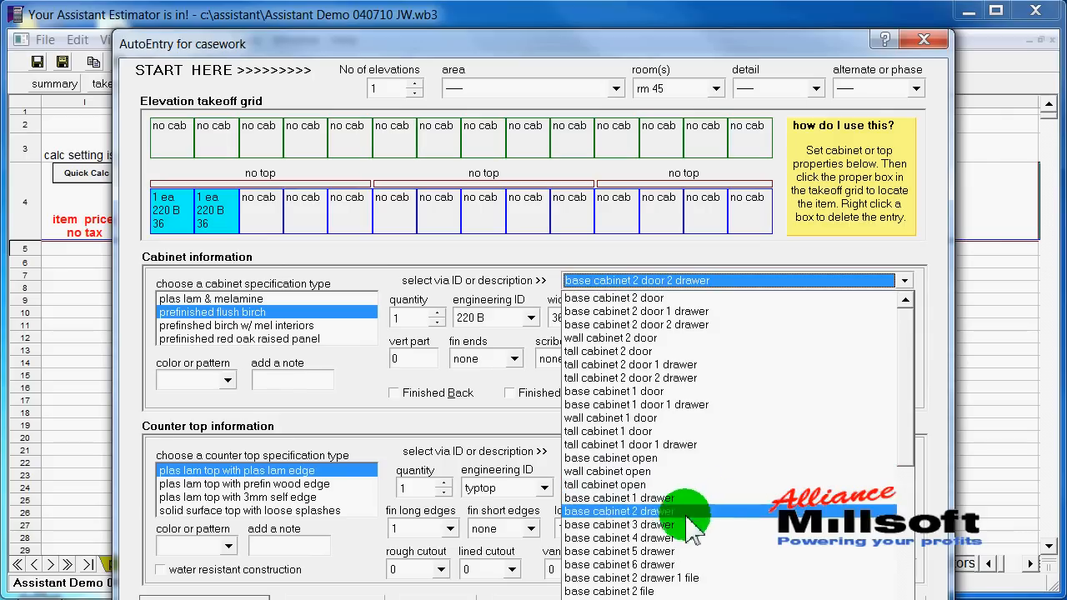
click(634, 525)
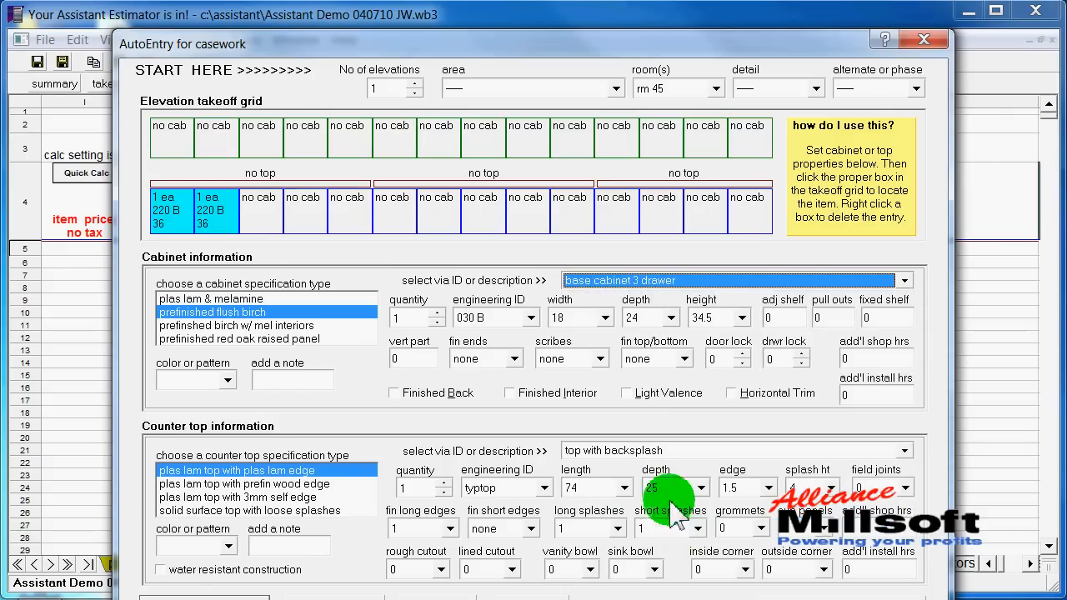
click(581, 324)
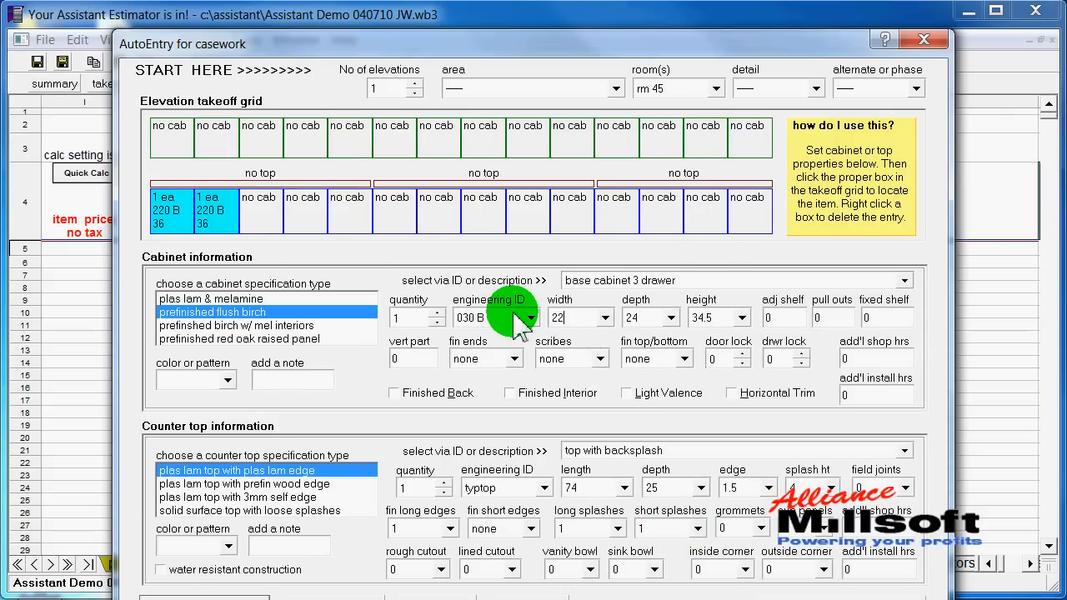
click(255, 224)
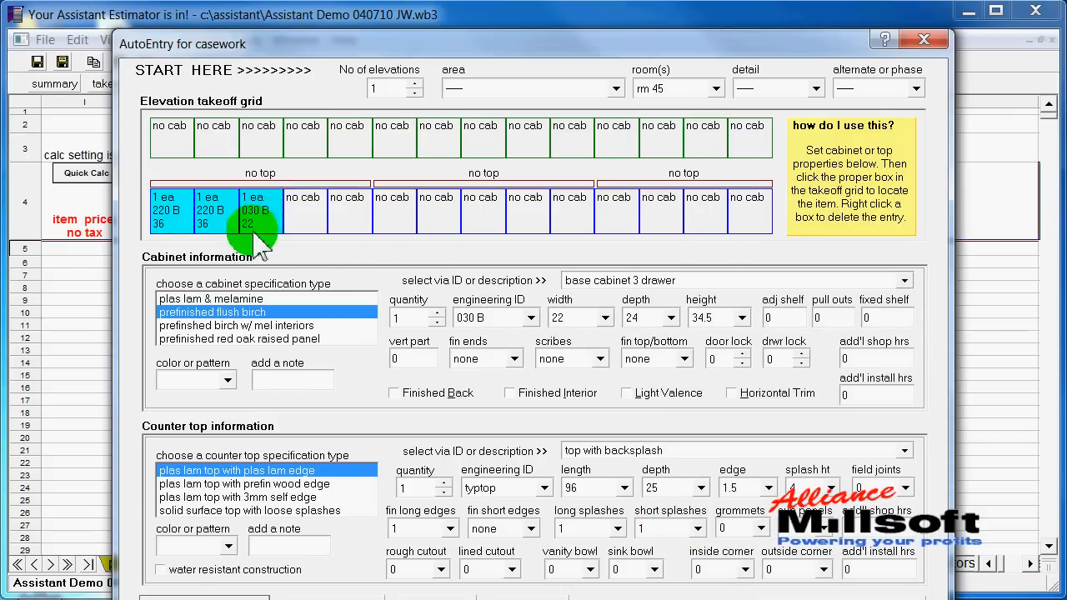
Step: Place a base cabinet 1 door with 4 adjustable shelves and 1 finished end in the fourth lower box of the grid
click(904, 281)
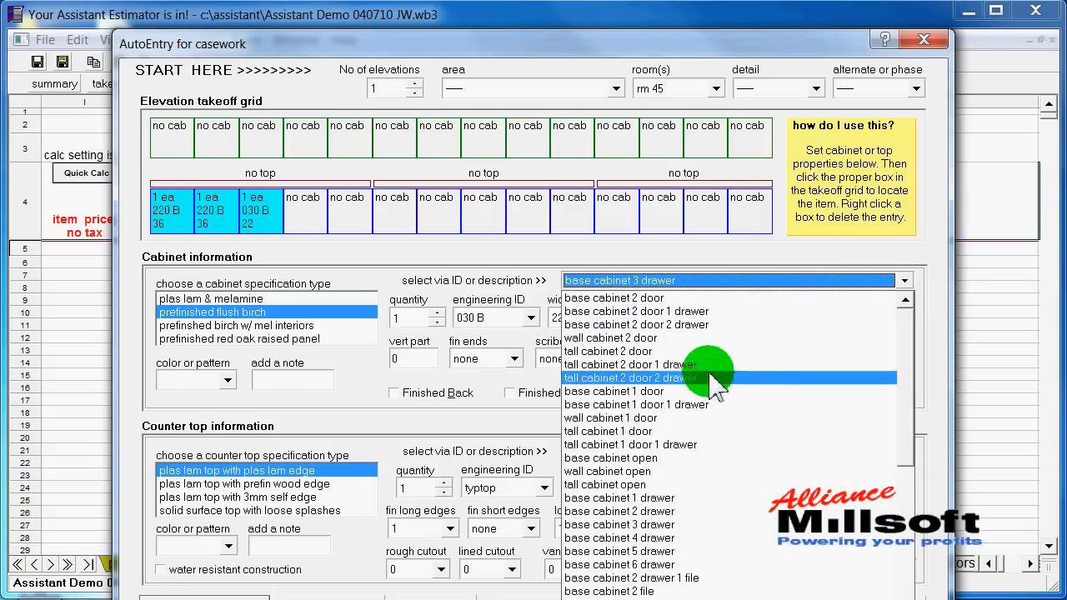
click(667, 391)
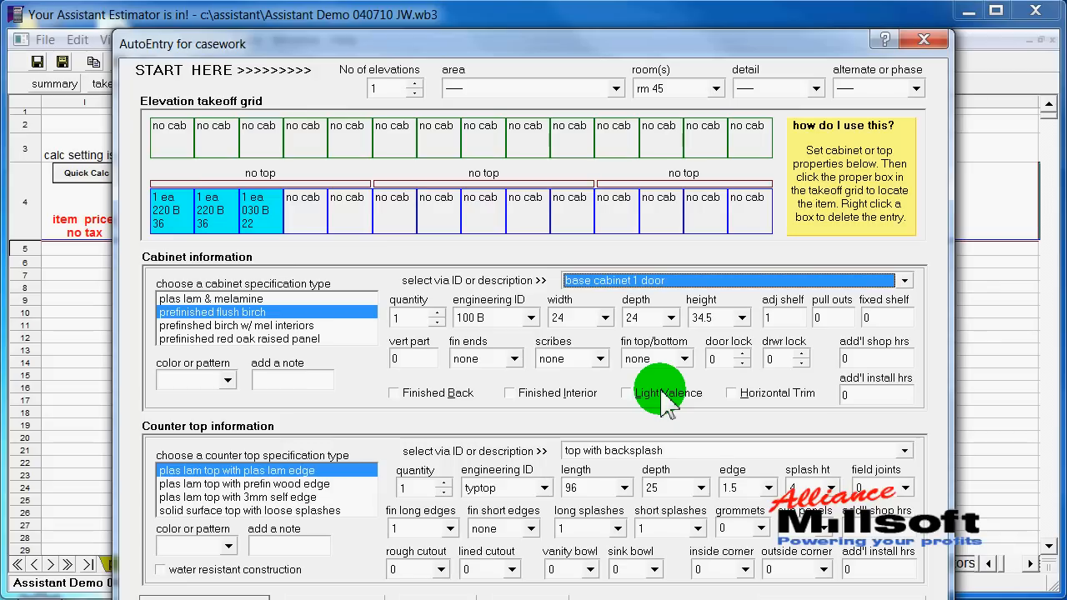
click(775, 317)
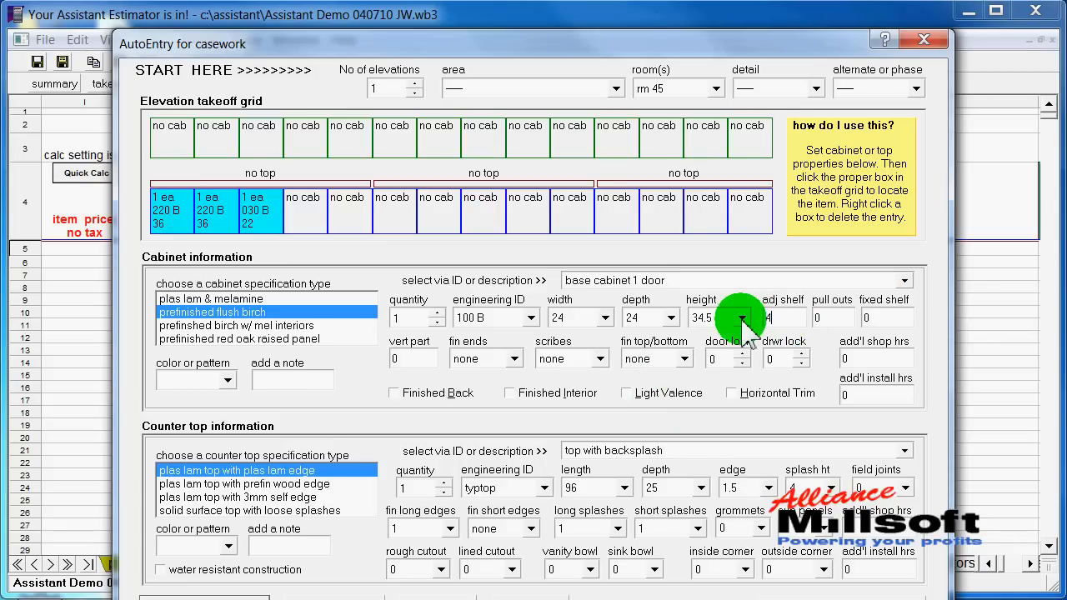
click(514, 358)
click(495, 392)
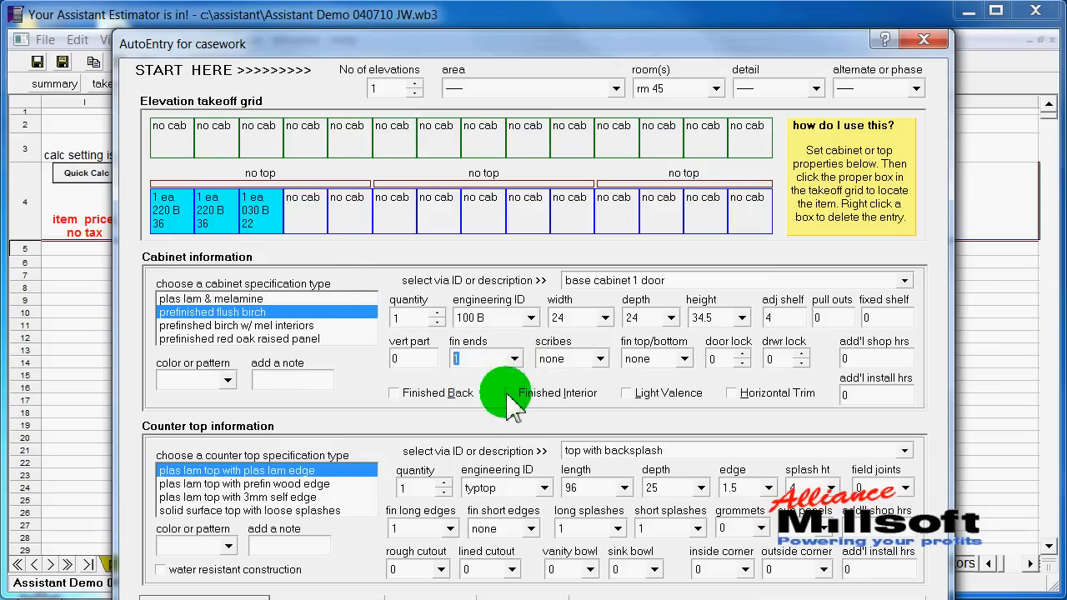
click(313, 221)
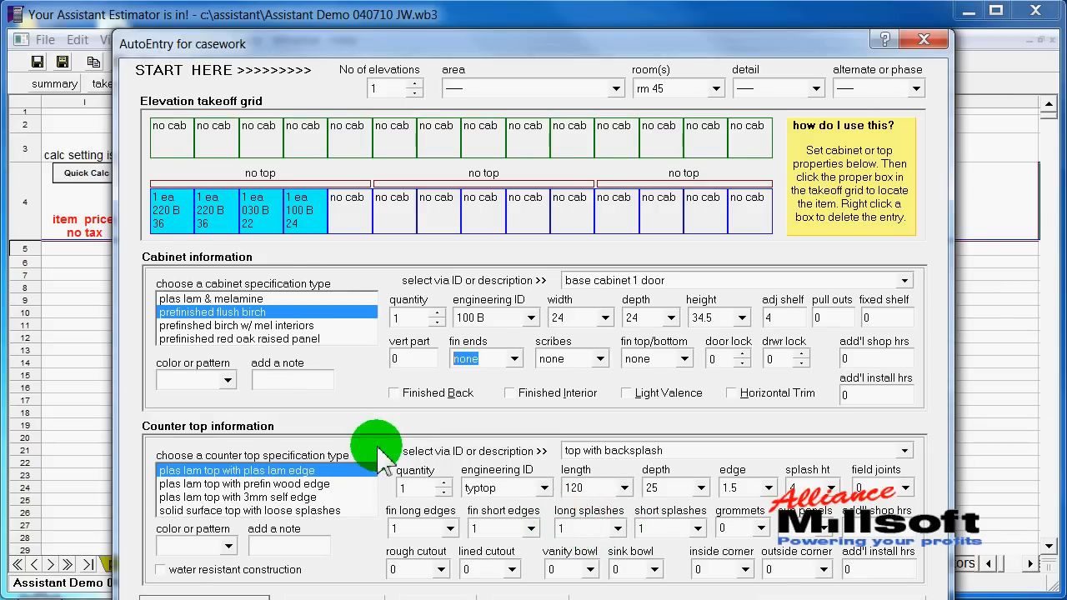
Step: Place a solid surface top with loose splashes over the base cabinets, and add the elevation to the takeoff, ending the entry
click(304, 510)
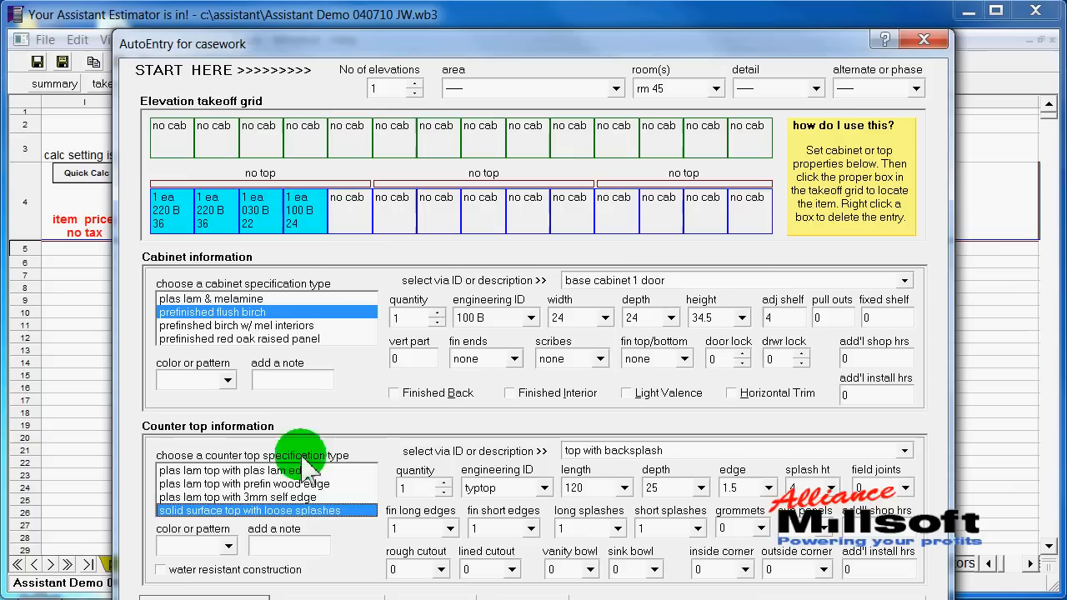
click(273, 183)
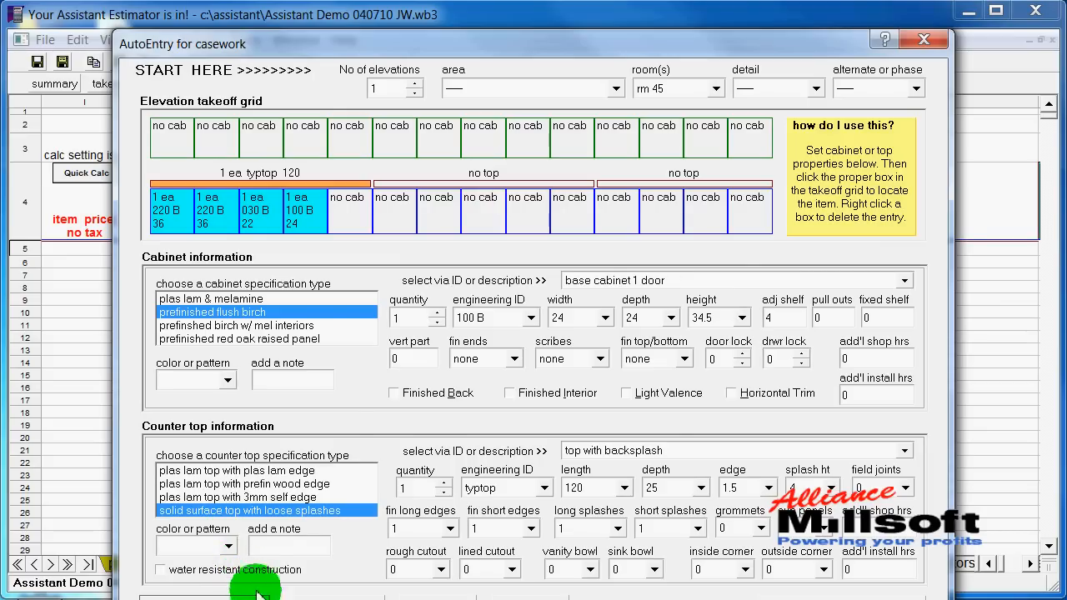
drag(523, 43, 530, 24)
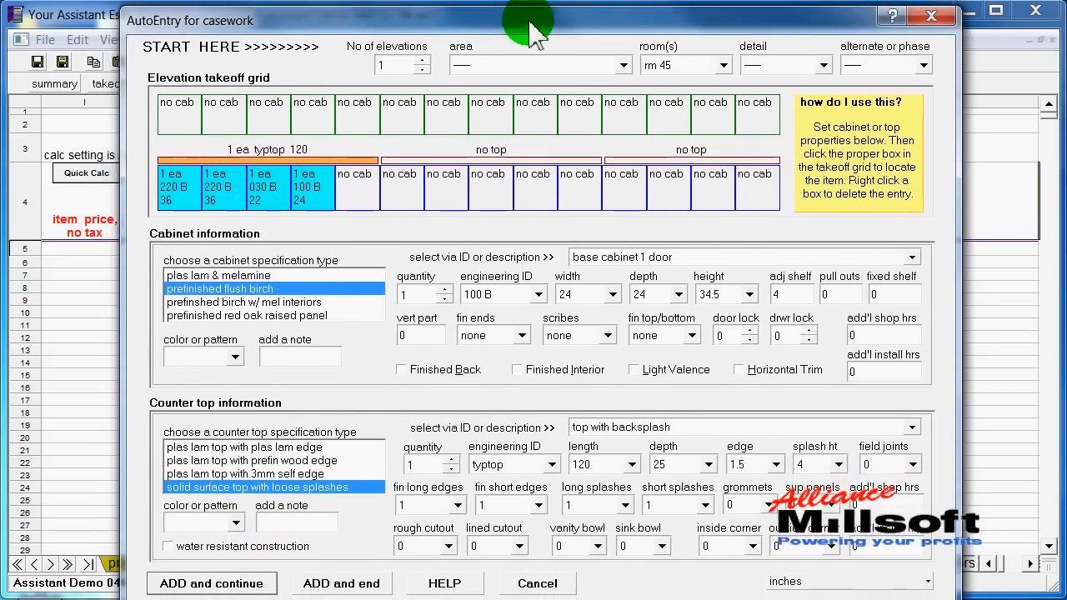
click(344, 584)
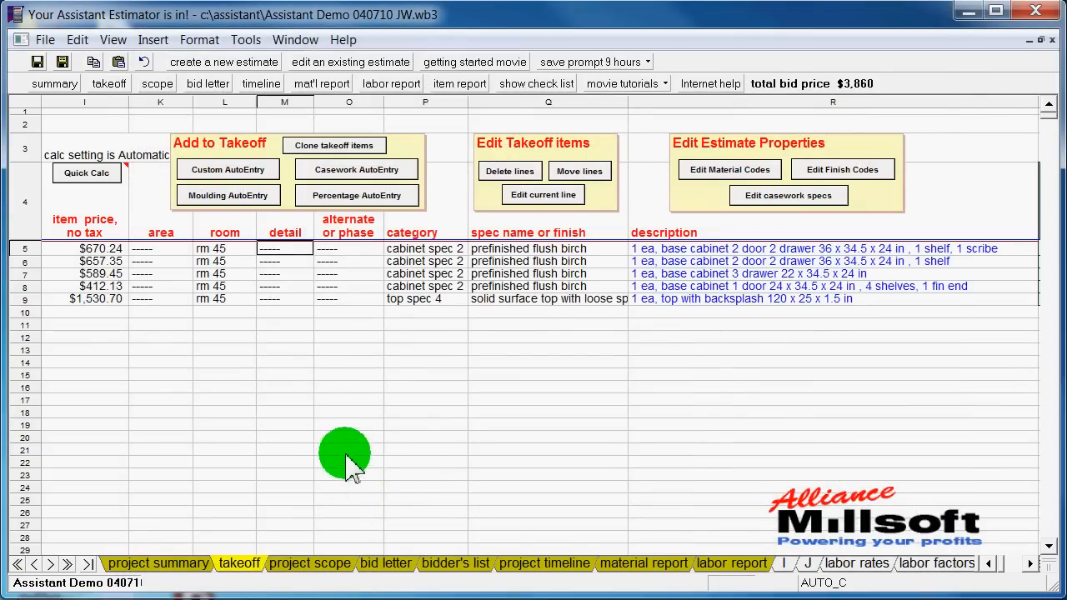
Step: Highlight the item prices of the newly added takeoff lines to review them
drag(103, 250, 115, 365)
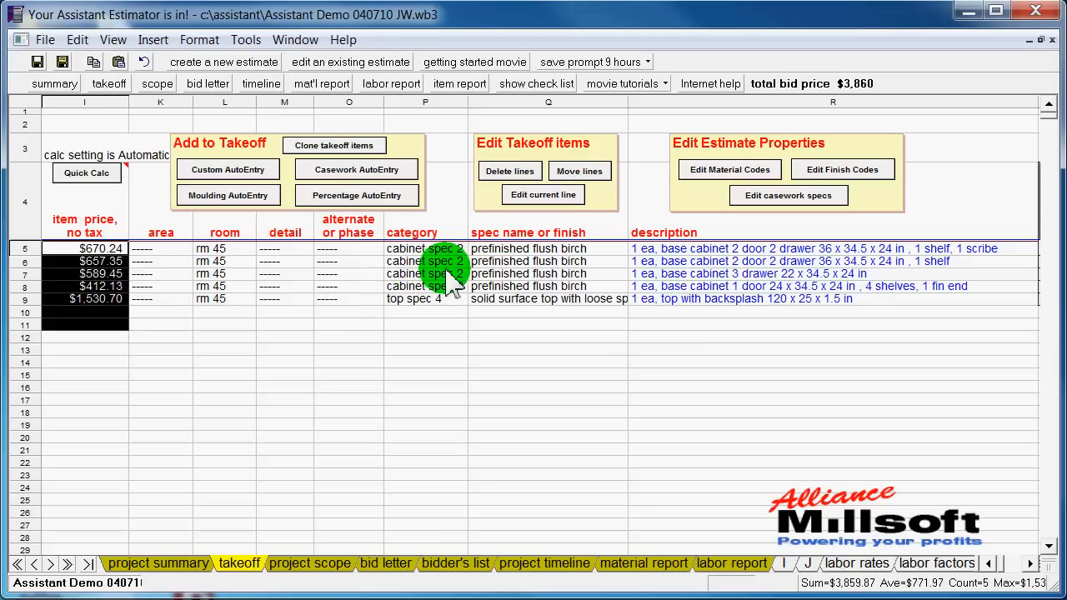
Step: Edit the base cabinet 1 door takeoff line so that it has 1 adjustable shelf
click(583, 286)
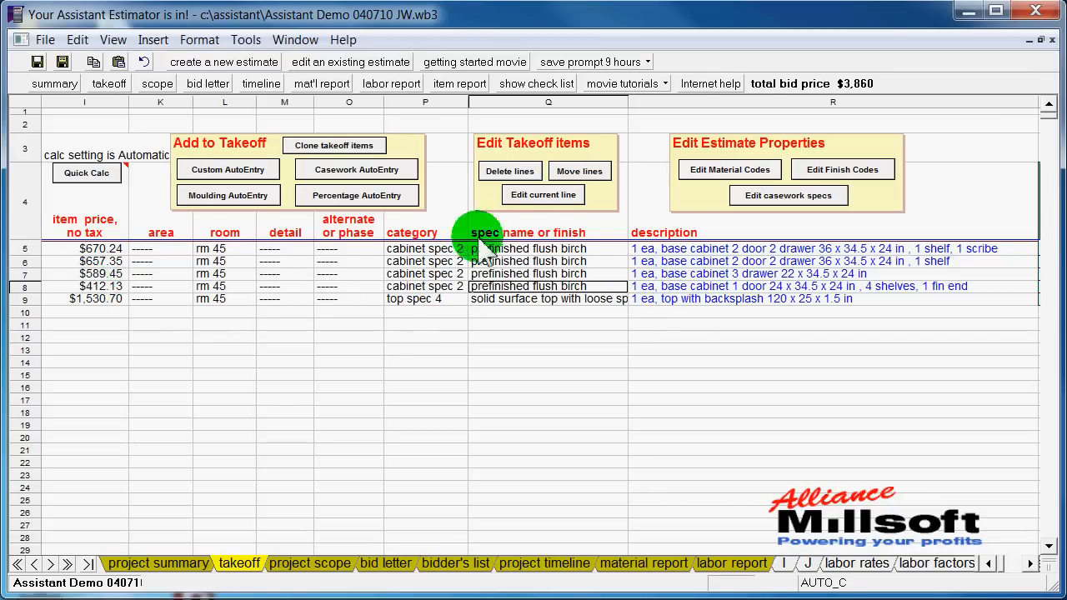
click(560, 200)
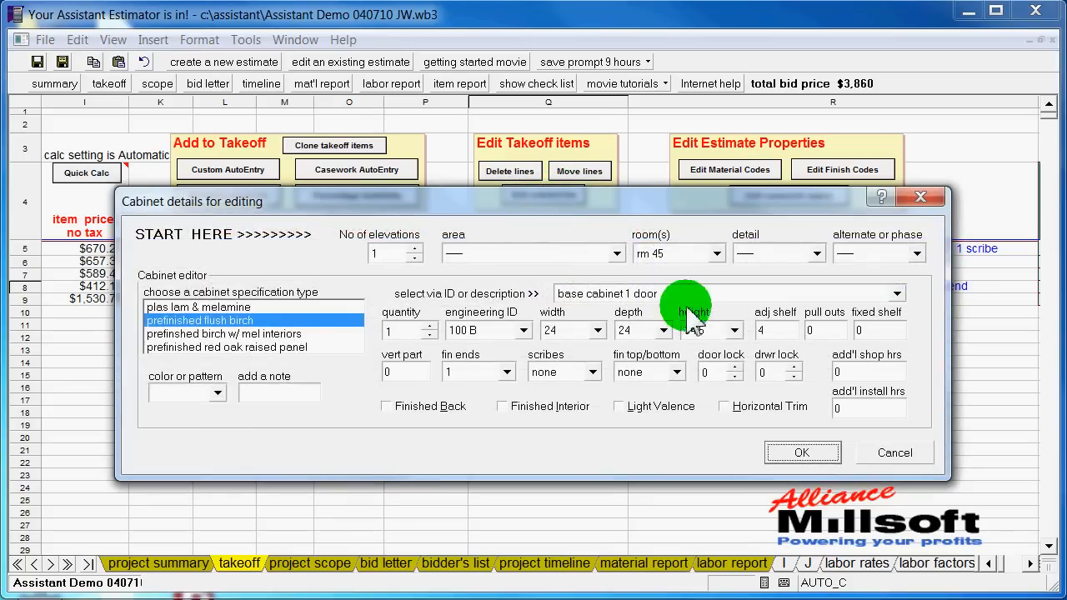
double_click(761, 331)
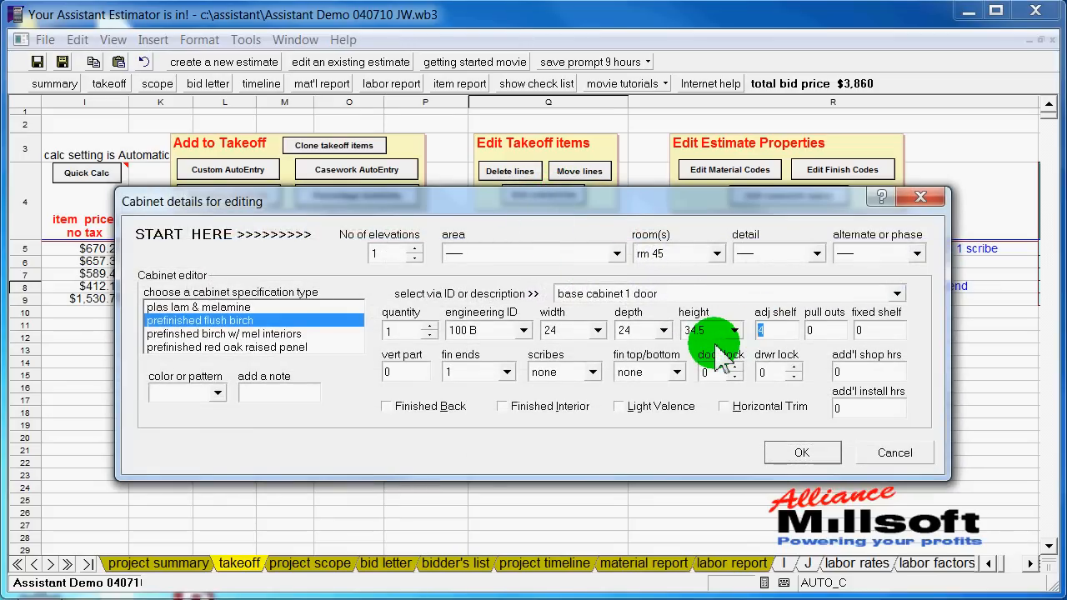
click(796, 453)
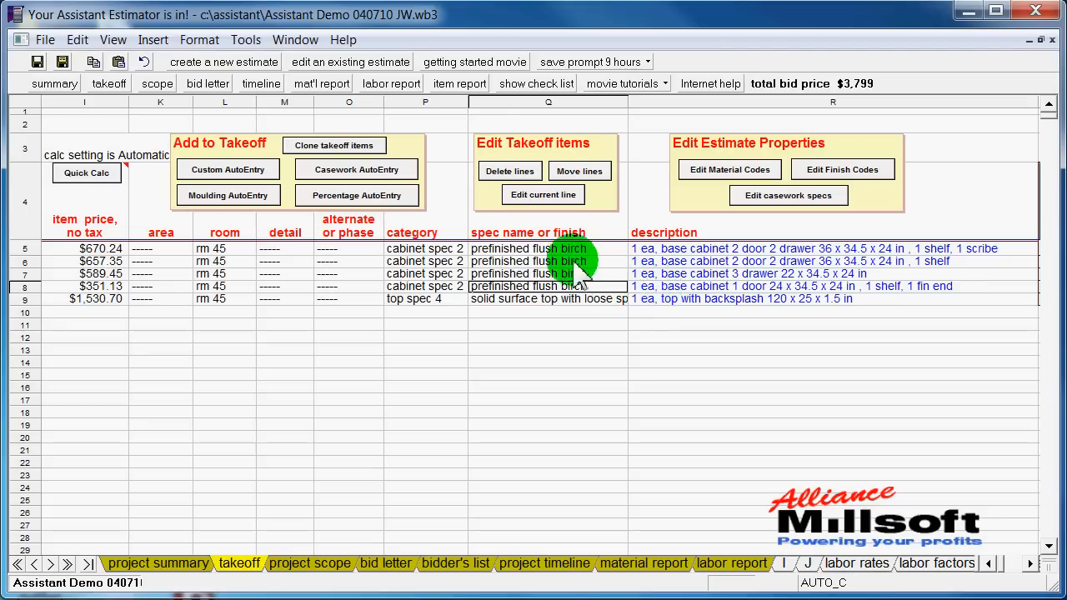
Step: Open active cabinet spec 2, prefinished flush birch, for editing and look through its dimensions, finishes, box material and door settings
drag(574, 248, 583, 290)
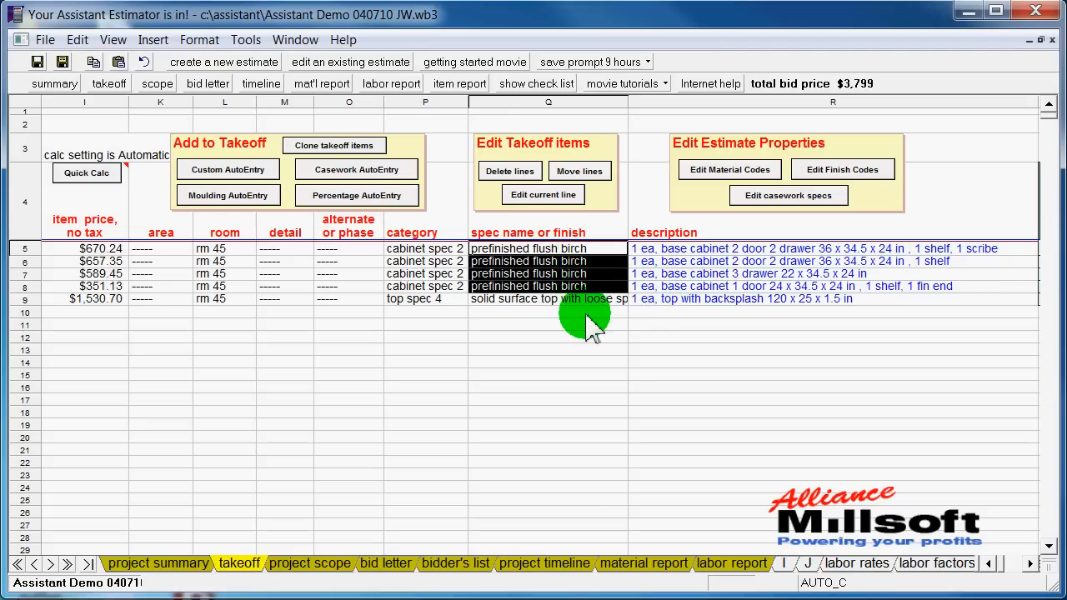
click(588, 315)
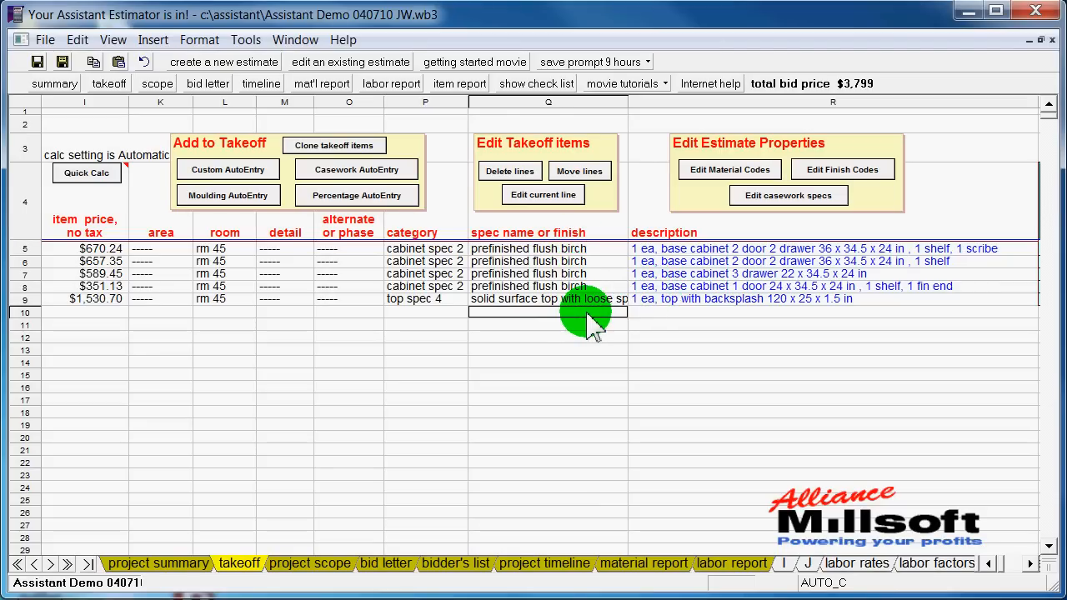
click(788, 196)
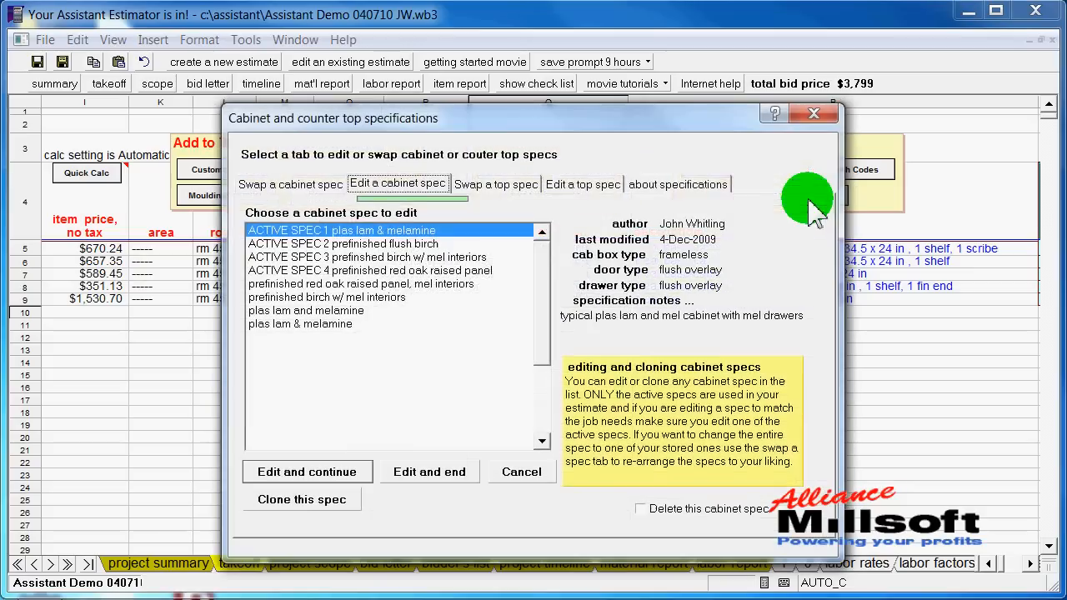
click(371, 243)
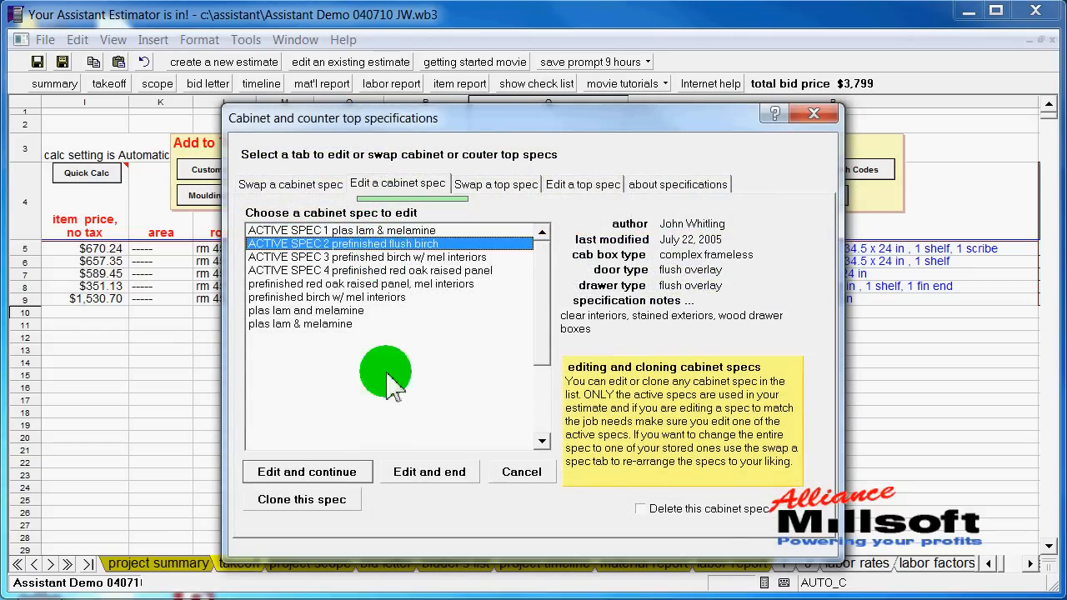
click(419, 473)
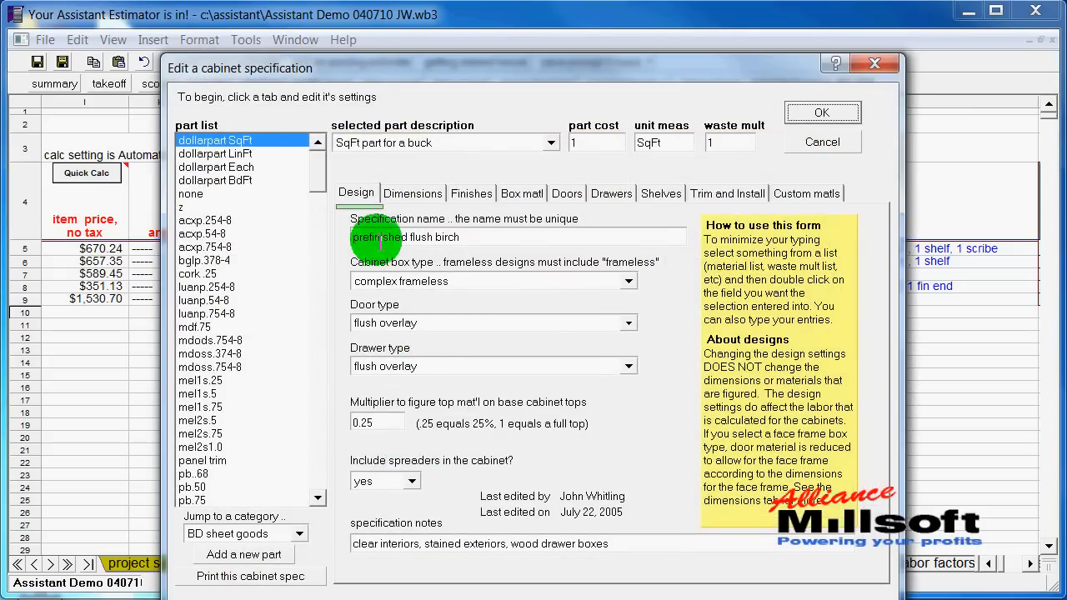
click(410, 193)
click(473, 193)
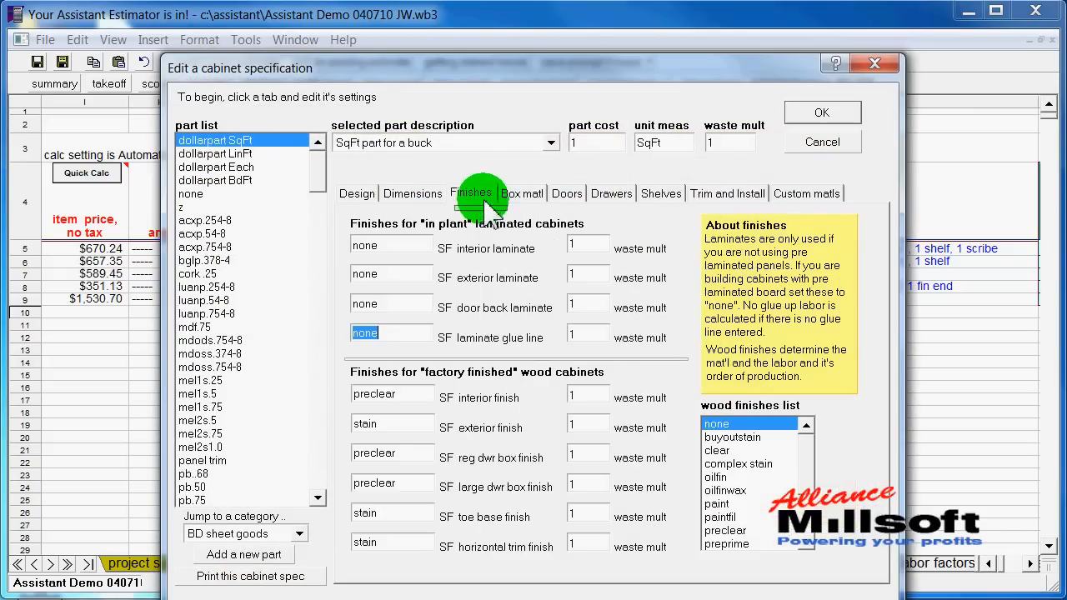
click(522, 194)
click(567, 194)
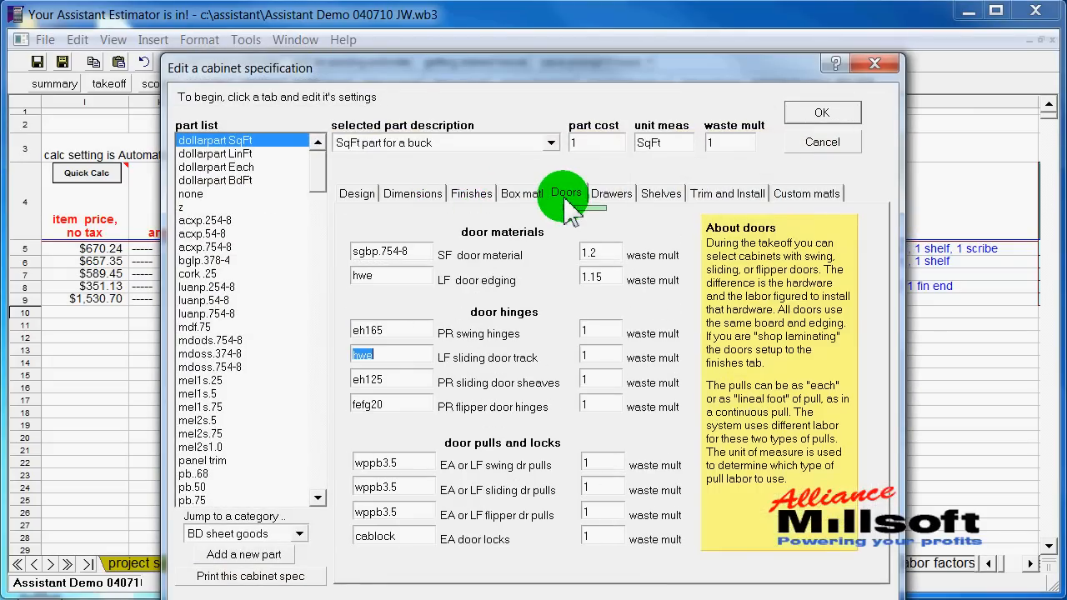
Step: Set the interior finish of the factory finished wood cabinets to stain and save the cabinet specification
click(480, 203)
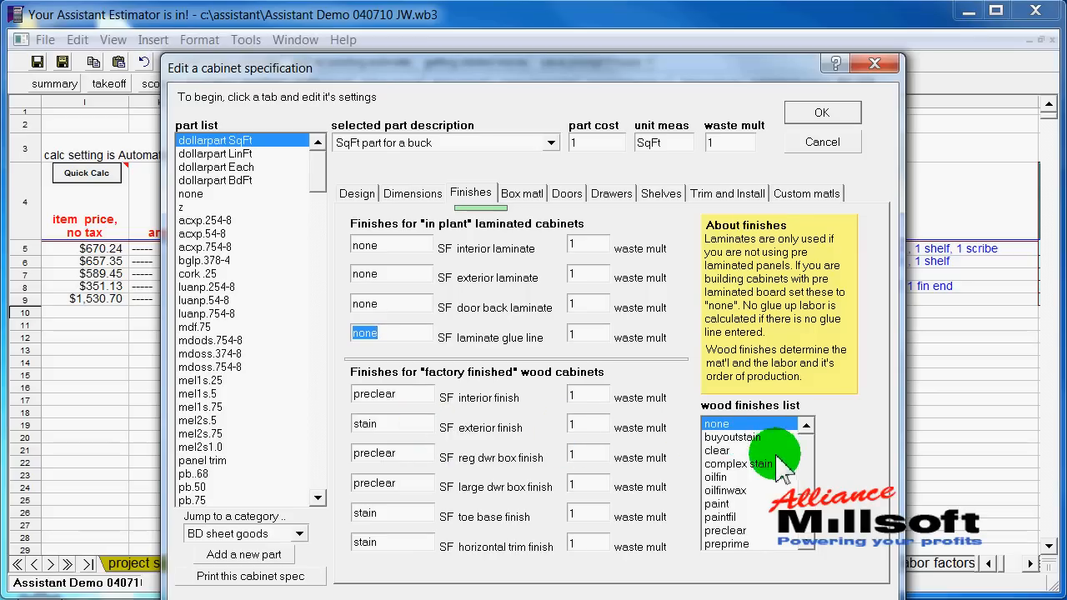
mouse_move(808, 453)
mouse_down()
mouse_move(805, 469)
mouse_move(805, 440)
mouse_up()
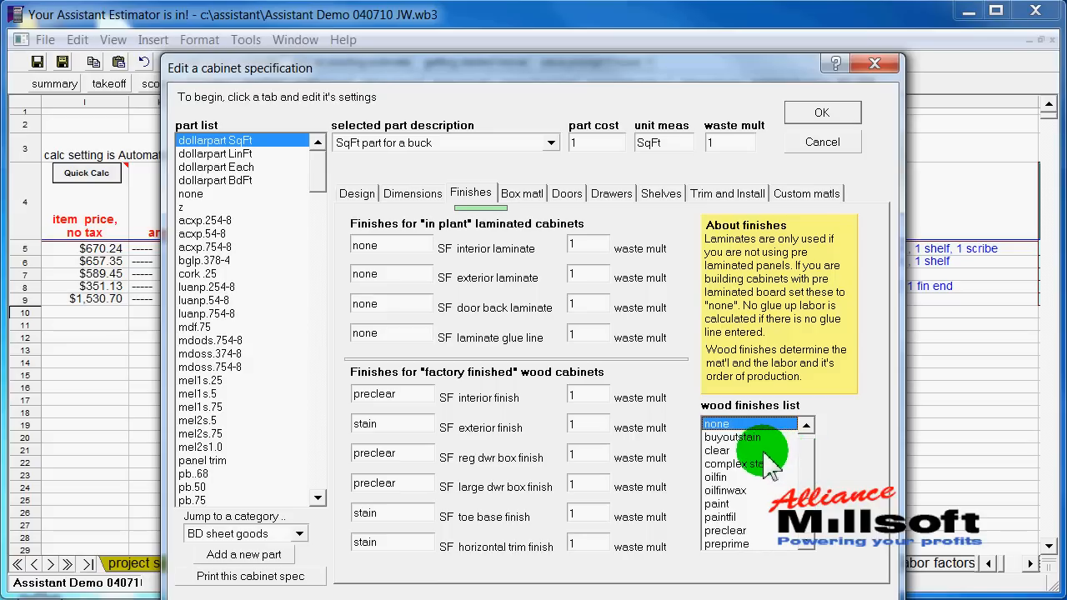
click(805, 485)
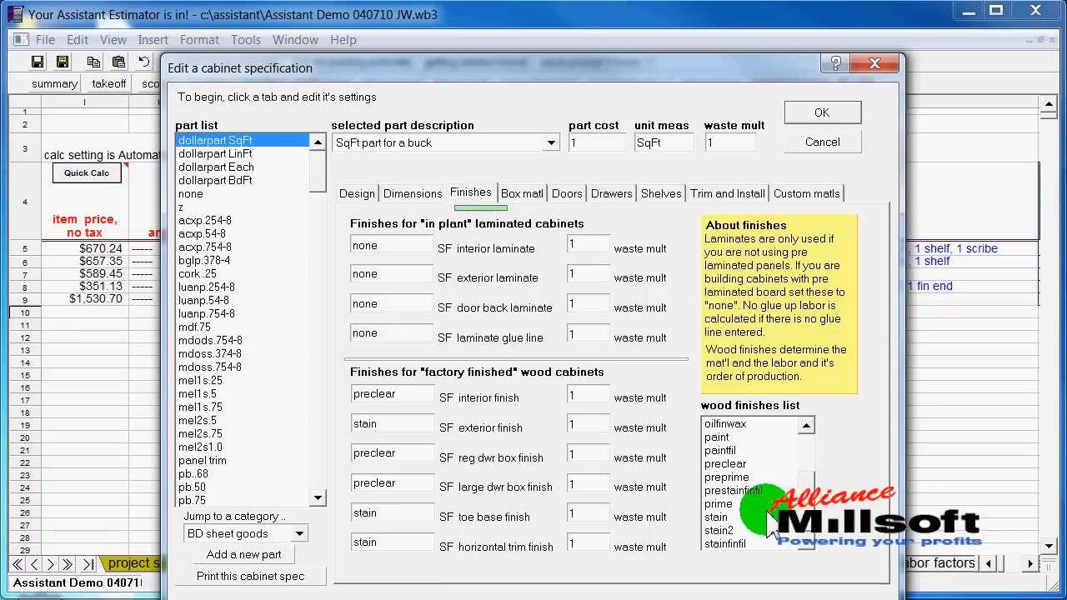
click(719, 517)
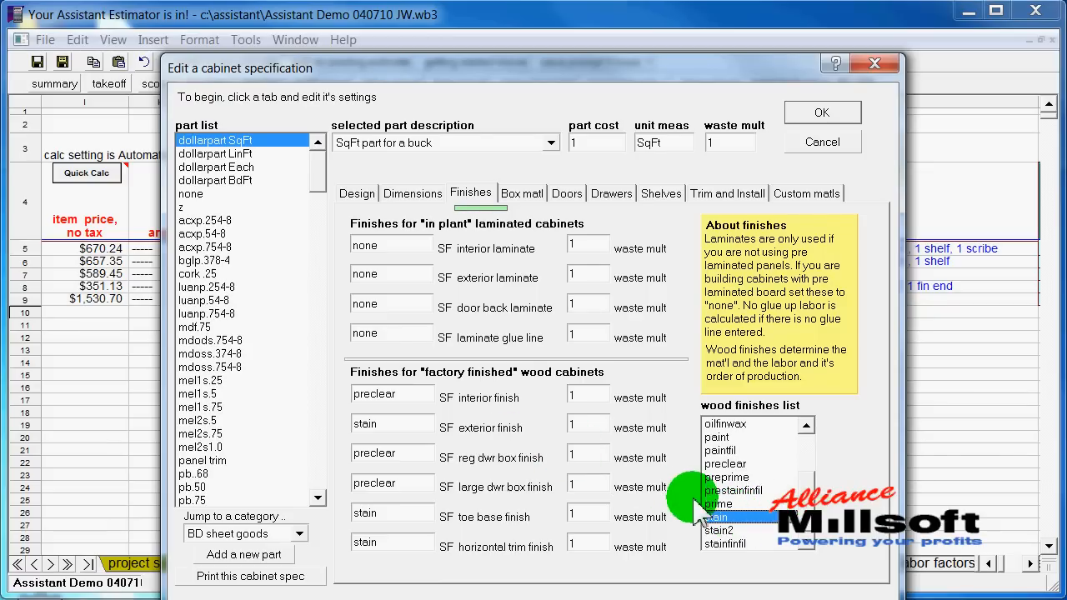
click(403, 393)
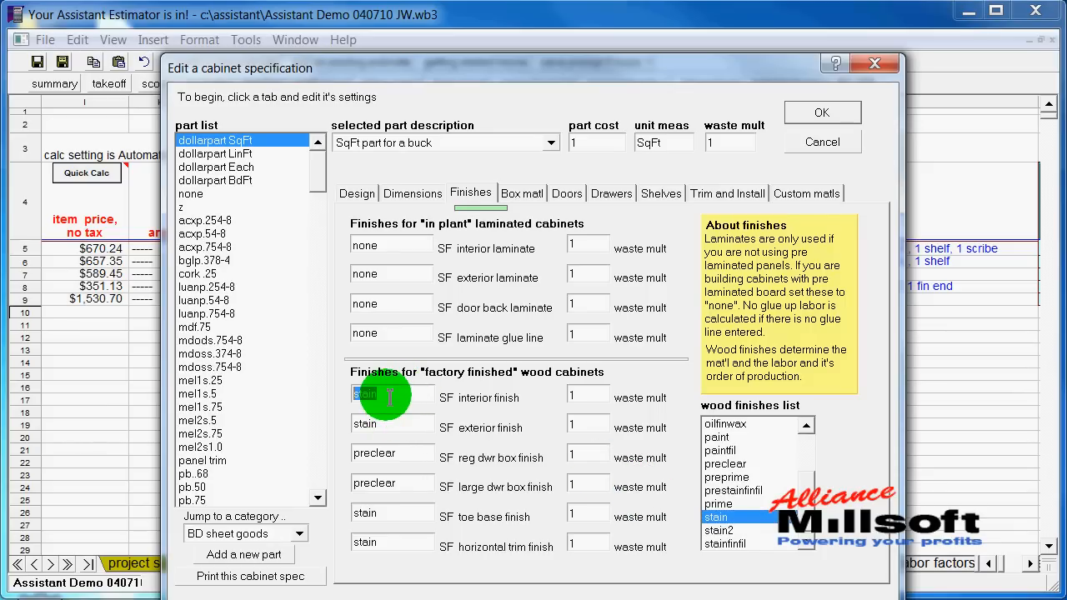
click(823, 114)
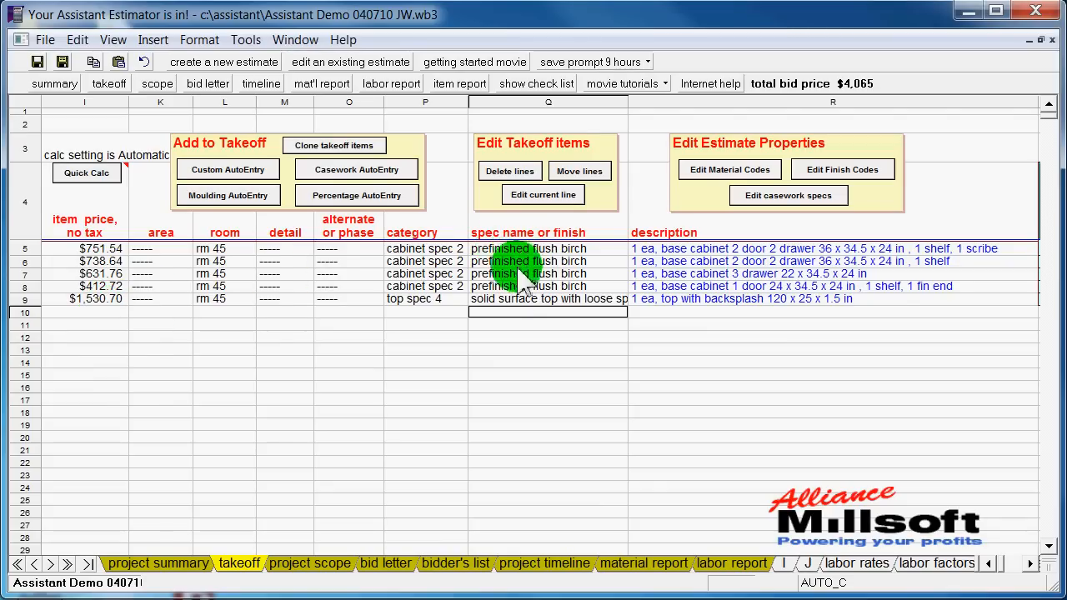
Step: Swap the active prefinished flush birch cabinet spec for the stored spec prefinished birch w/ mel interiors, ending the spec editing
click(775, 195)
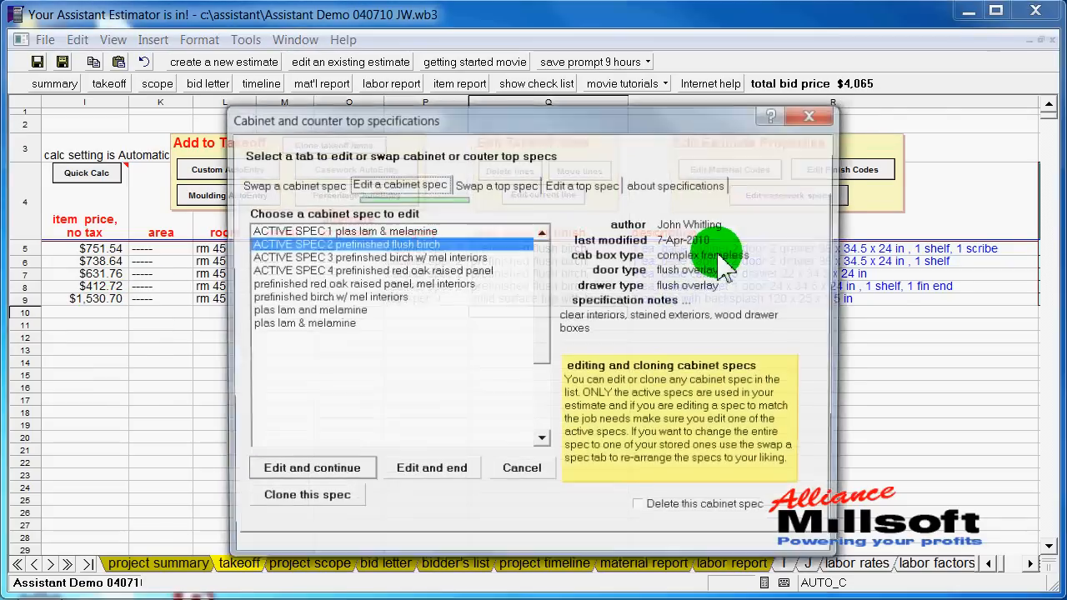
click(305, 189)
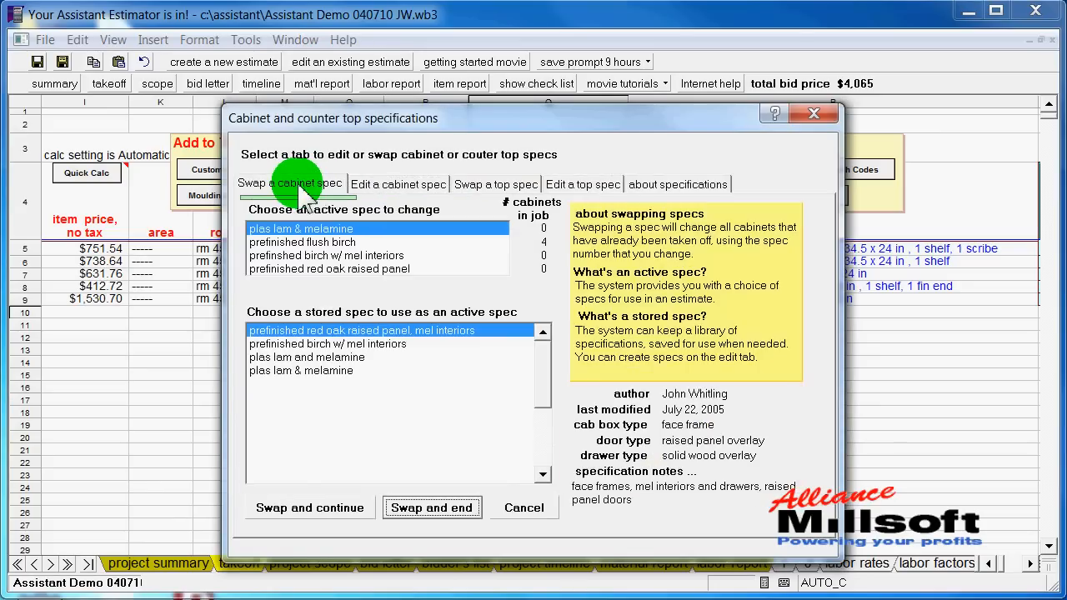
click(308, 242)
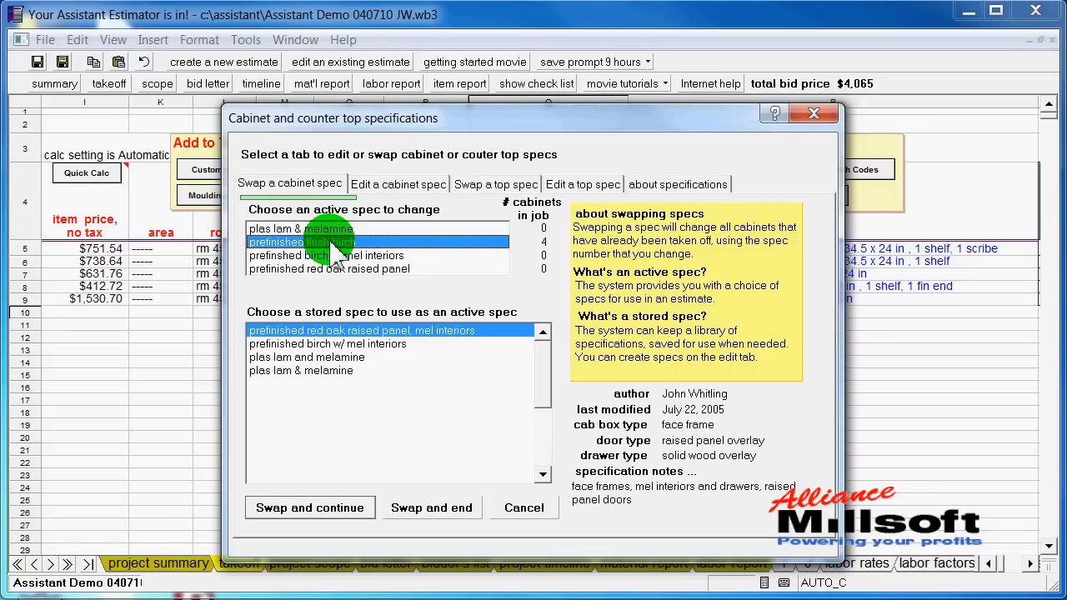
click(390, 343)
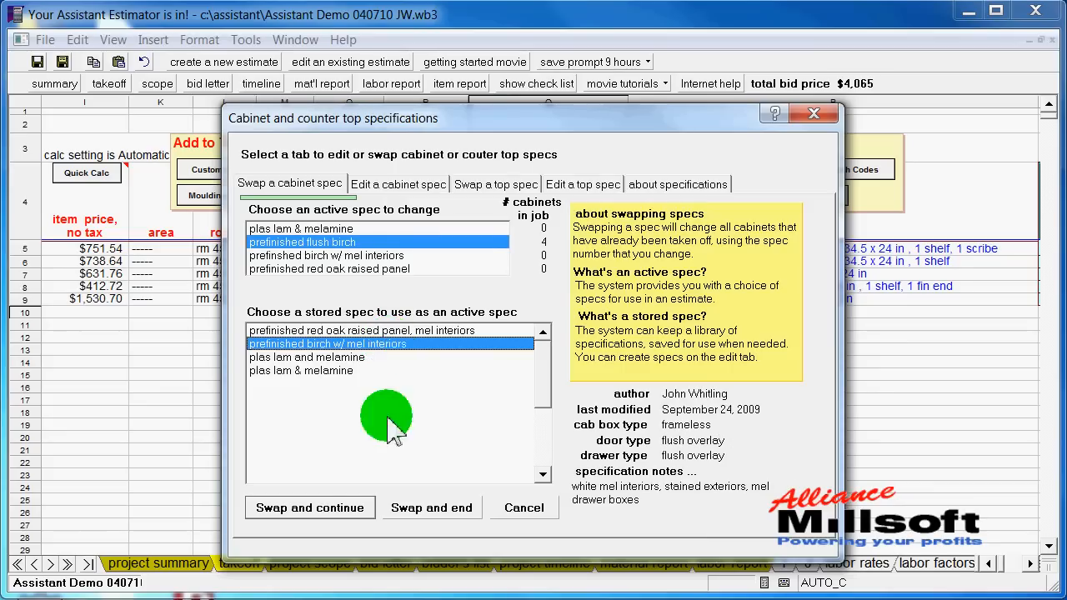
click(416, 509)
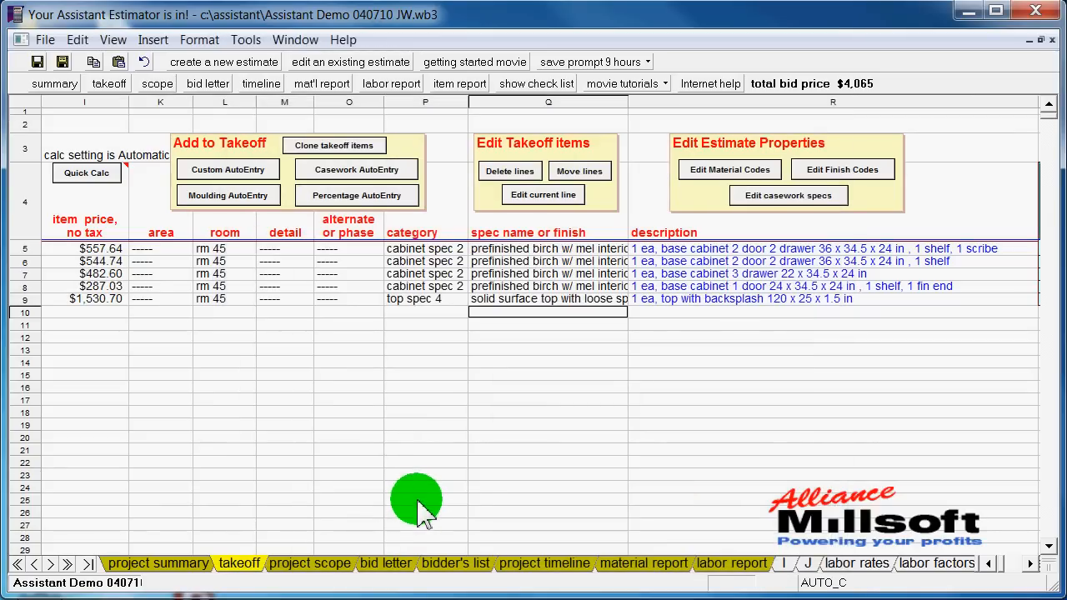